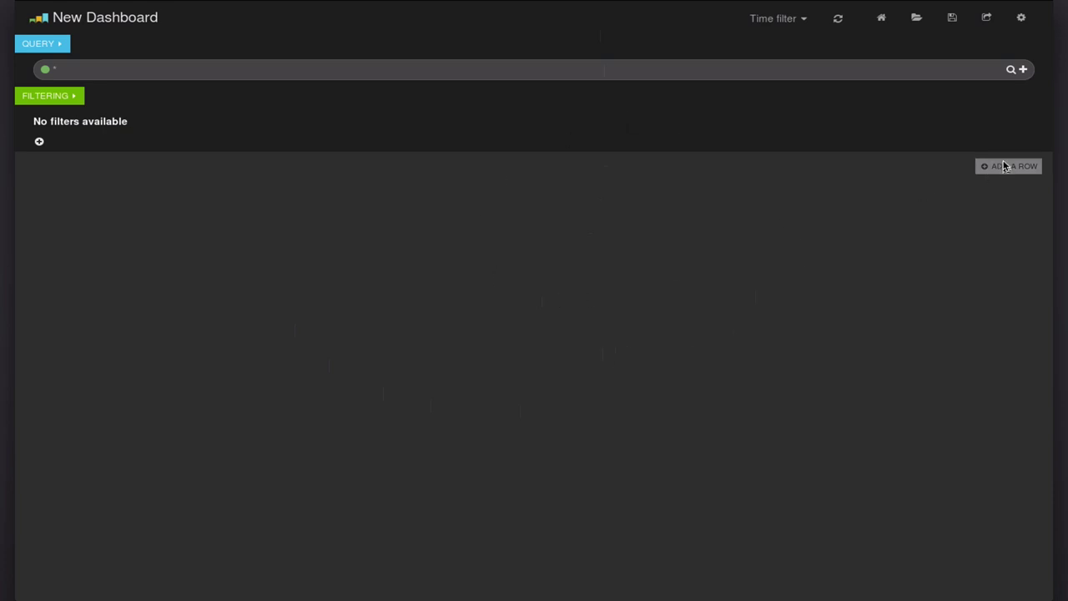
Add a new dashboard row titled 'Table'.
left_click(1004, 166)
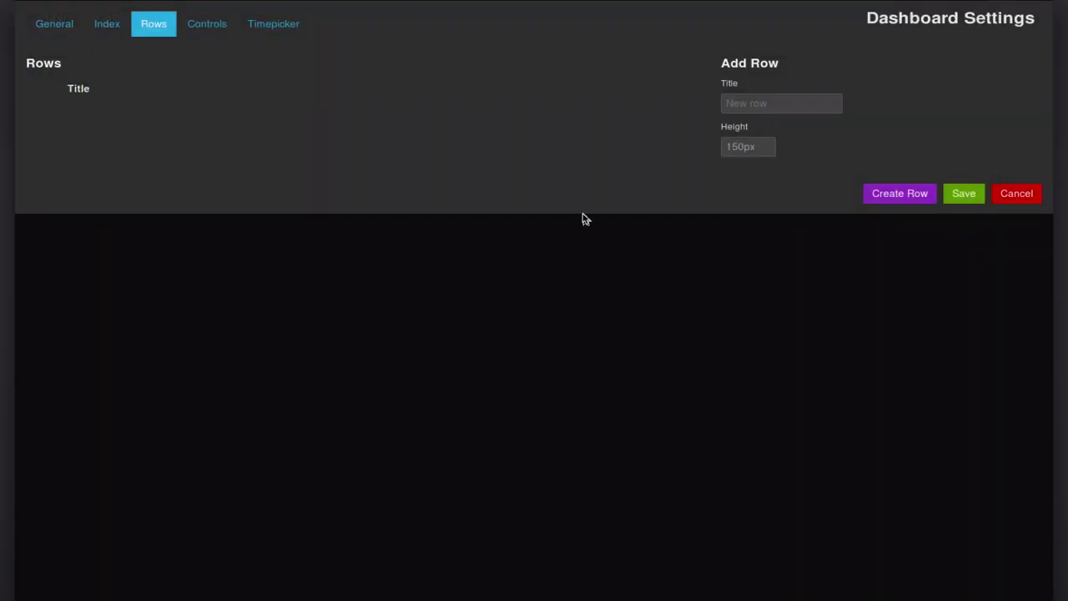
left_click(773, 104)
type("Table")
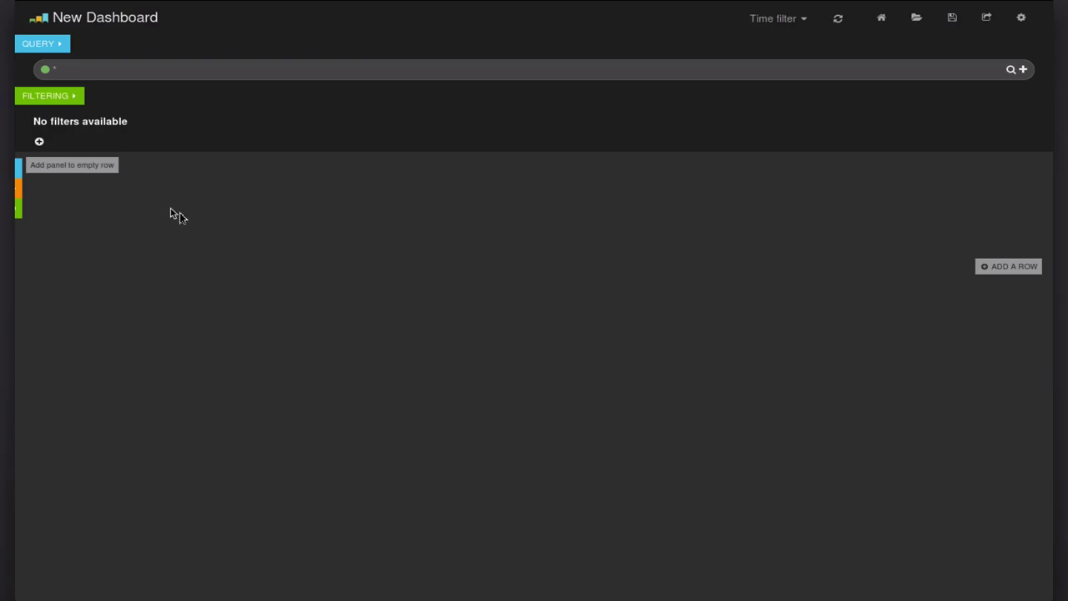
Add a table panel spanning the full width of 12 to the Table row.
left_click(94, 168)
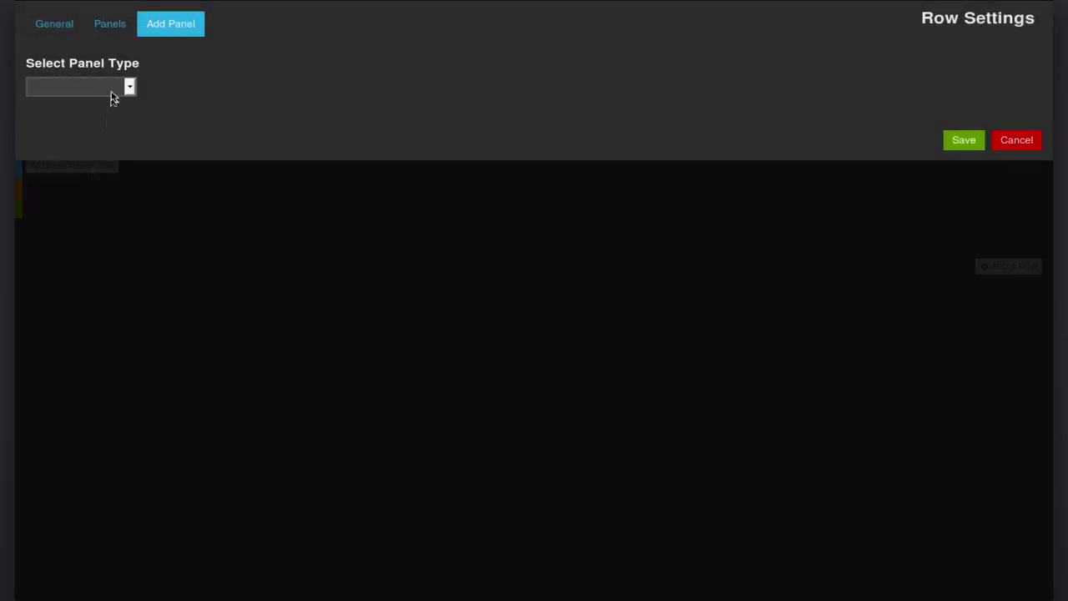
left_click(129, 87)
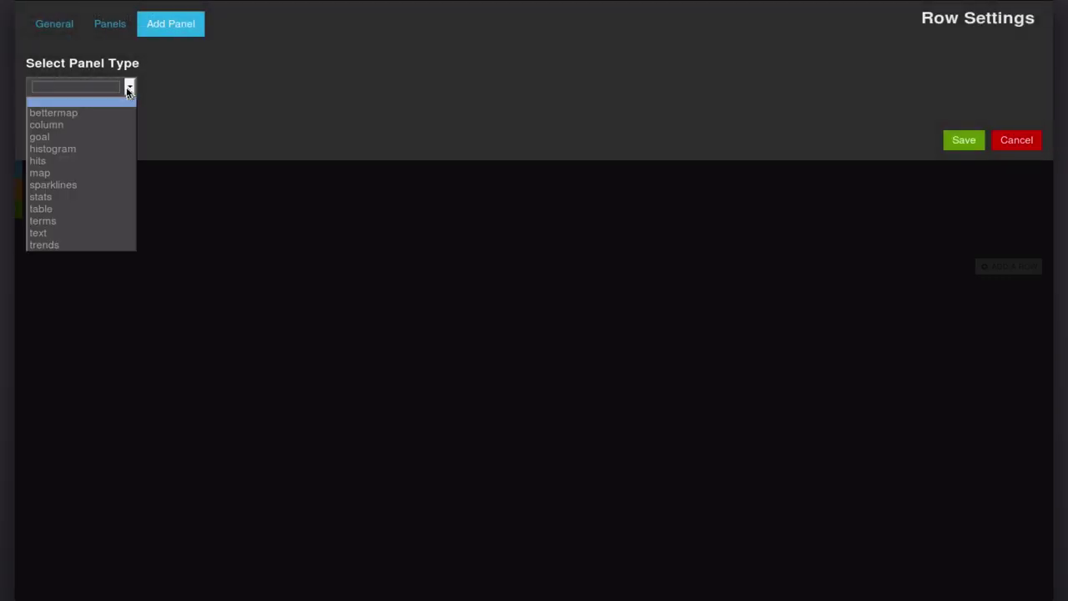
left_click(55, 209)
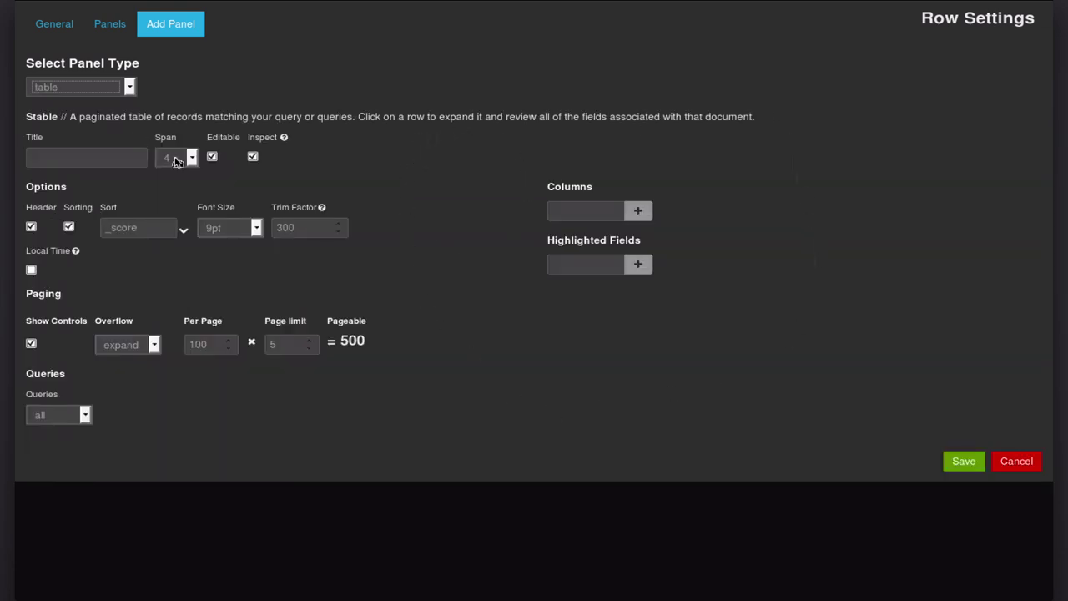
left_click(167, 157)
left_click(172, 312)
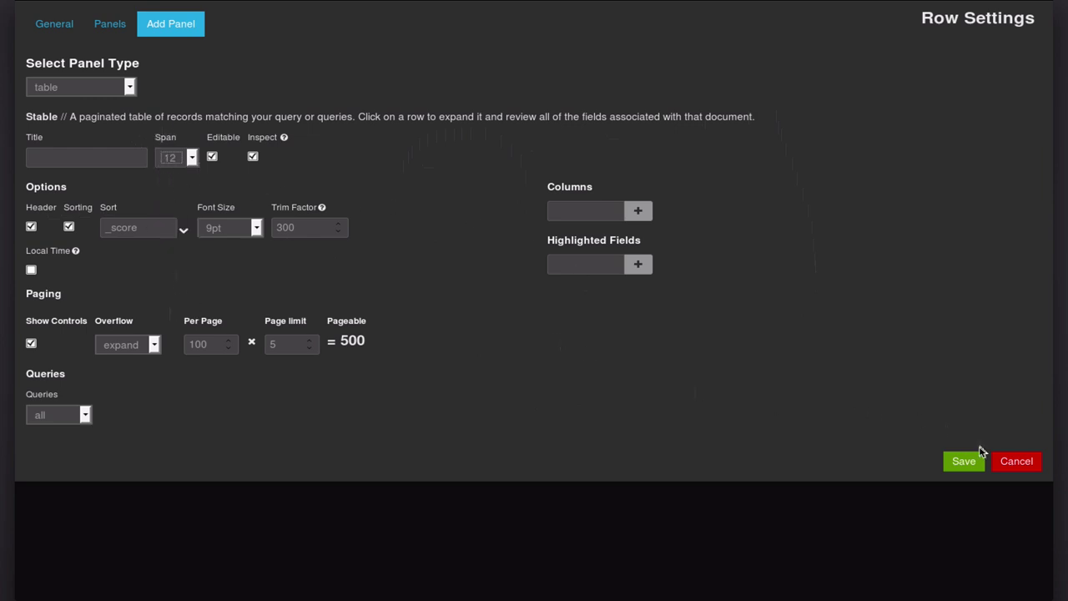
left_click(961, 460)
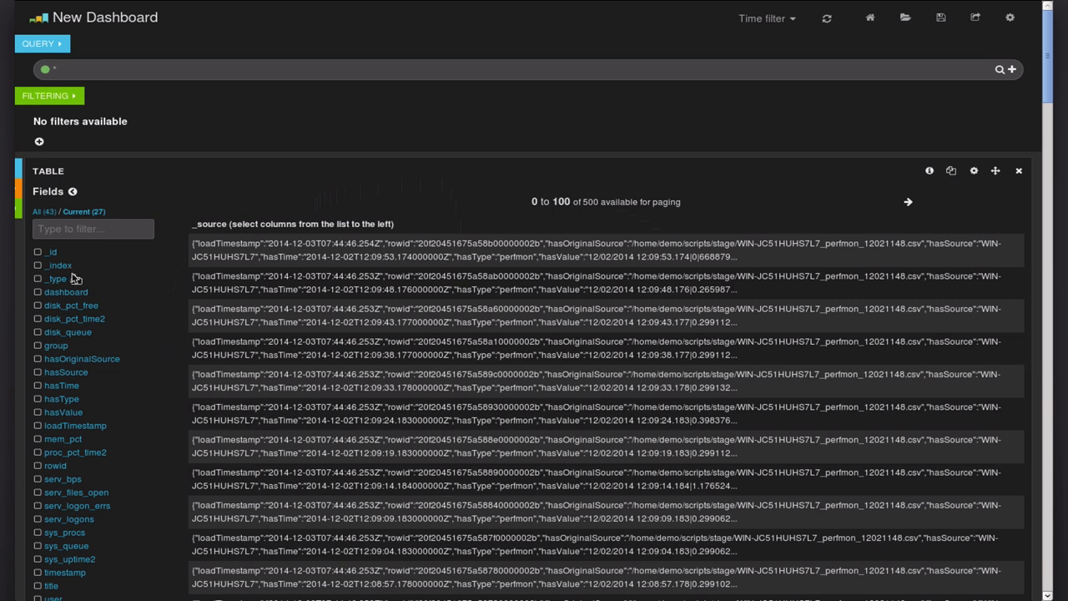
Add the _index and _type columns to the log table and view _type's value counts.
left_click(38, 265)
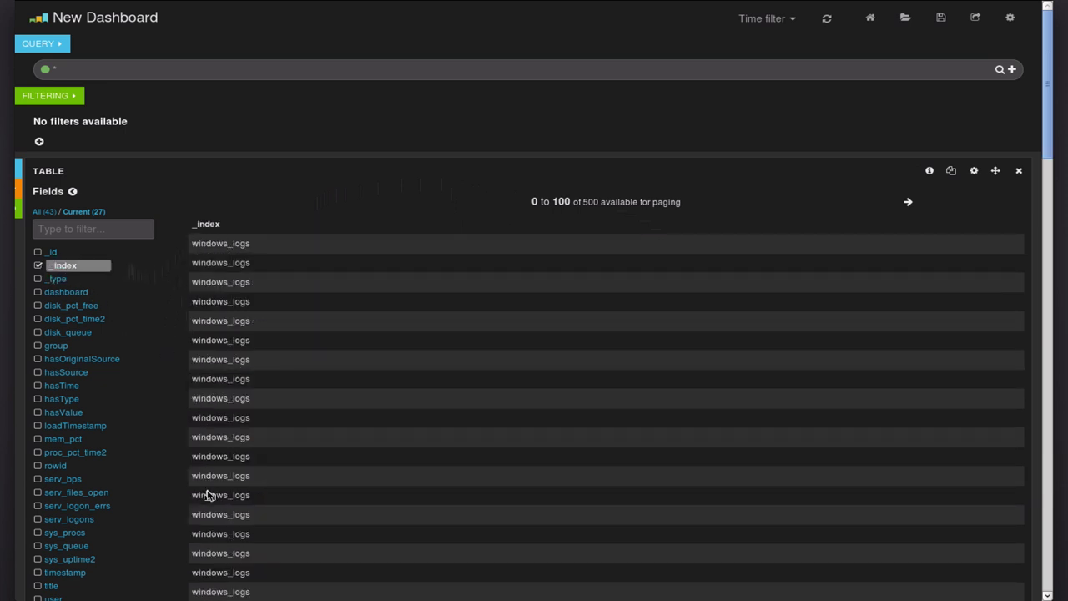
left_click(38, 280)
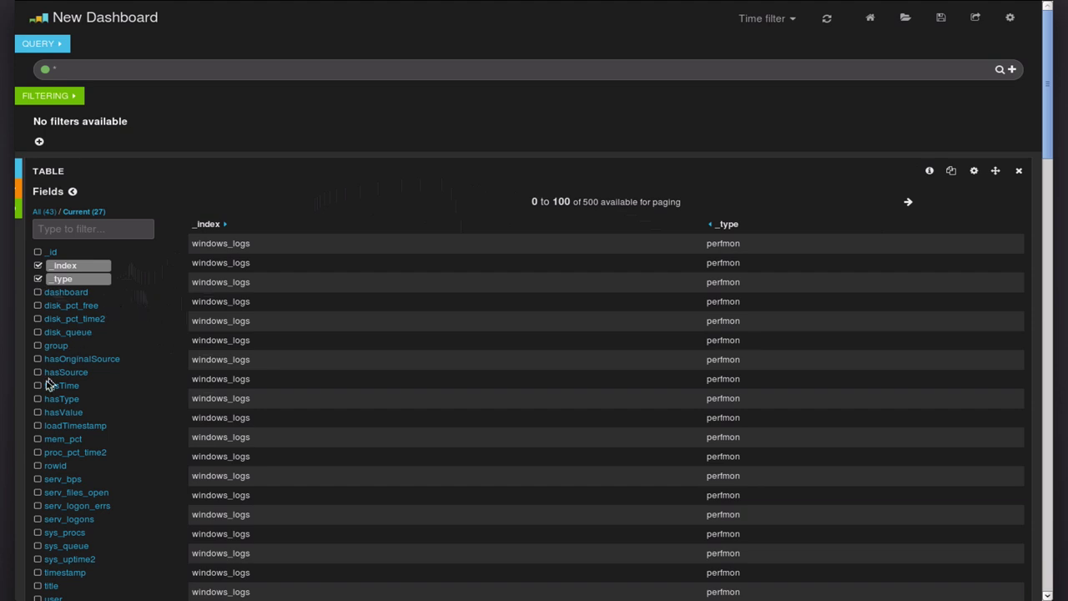
left_click(59, 279)
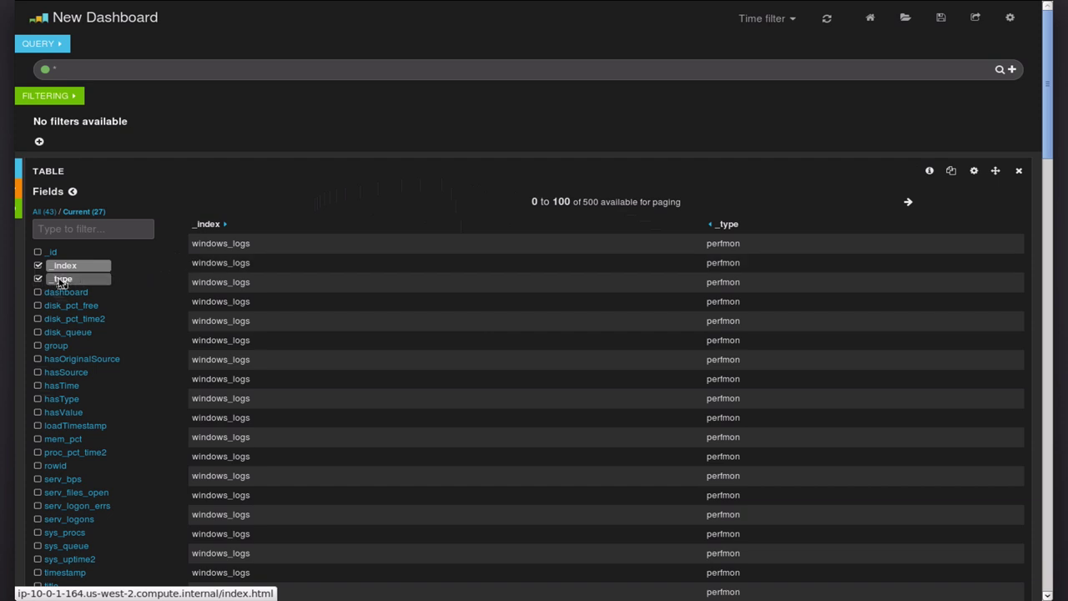
Swap the _type column for hasType, chart hasType terms as bars, and add a hasTime column.
left_click(62, 279)
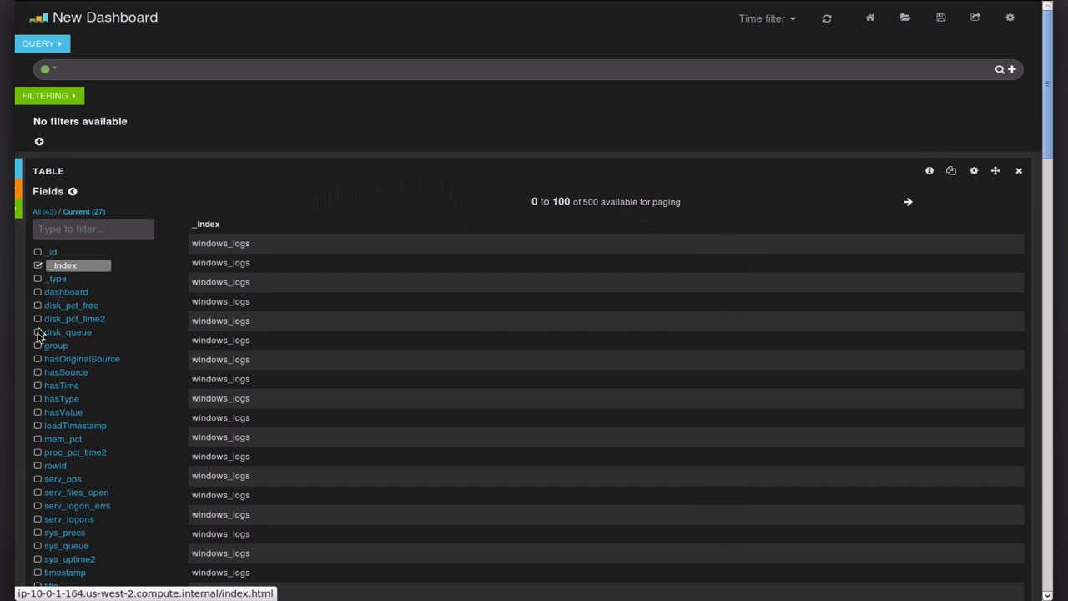
left_click(37, 399)
left_click(66, 404)
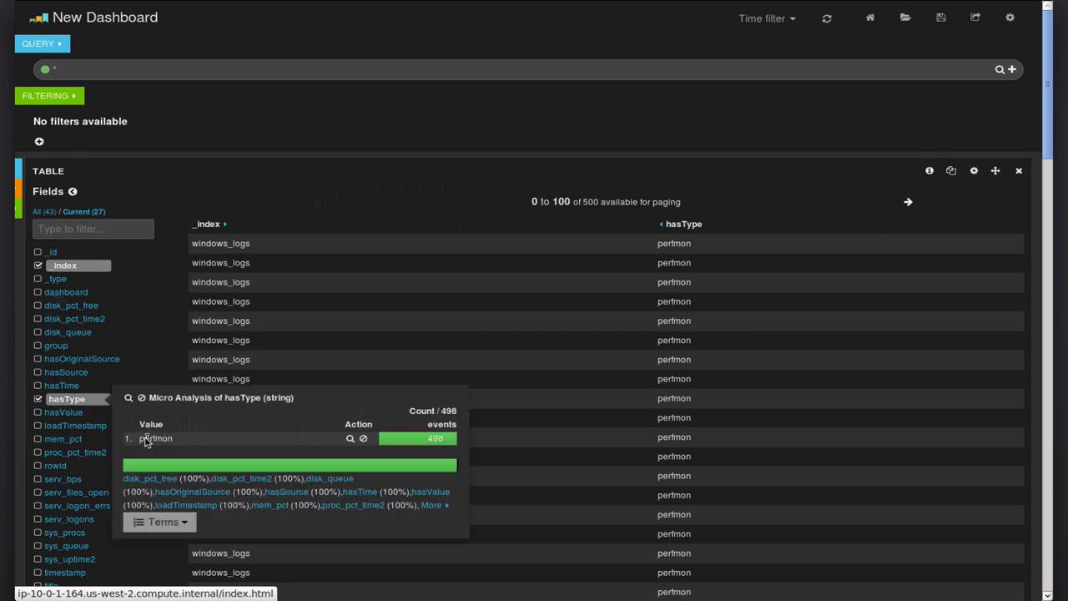
left_click(162, 521)
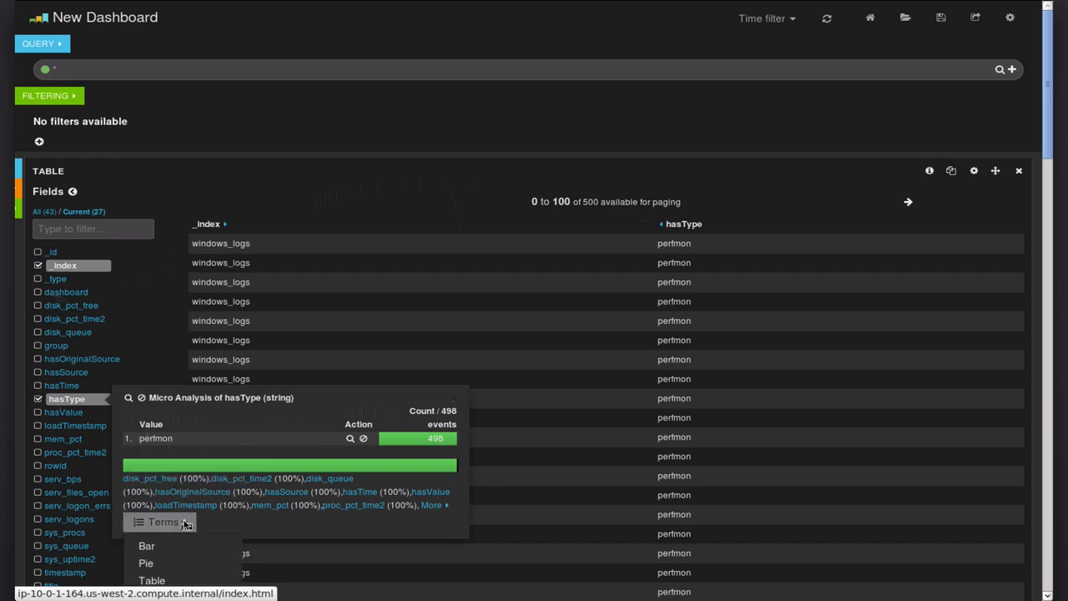
left_click(147, 548)
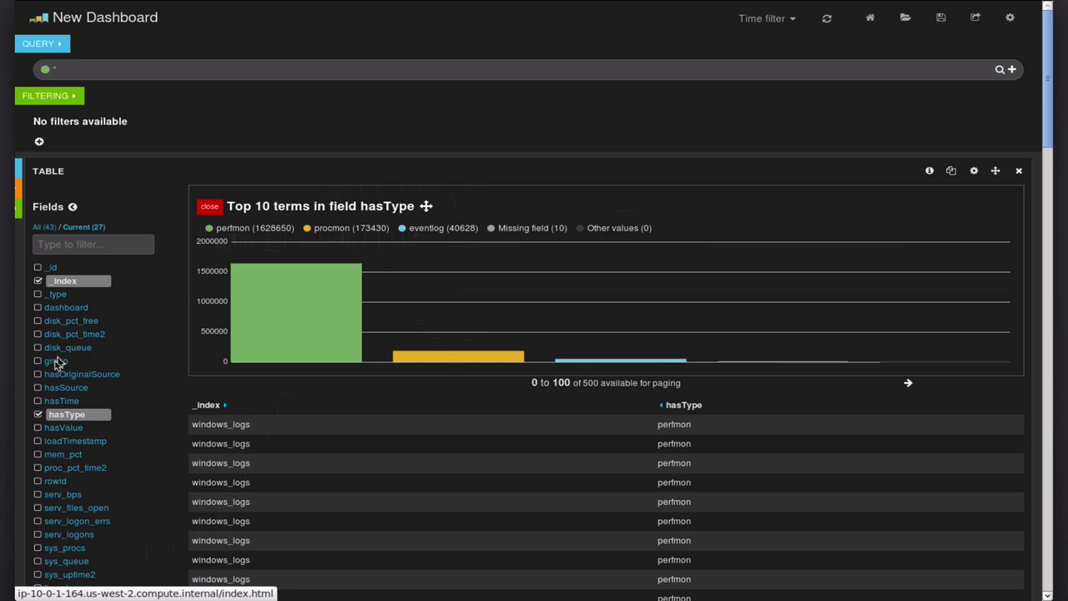
left_click(36, 401)
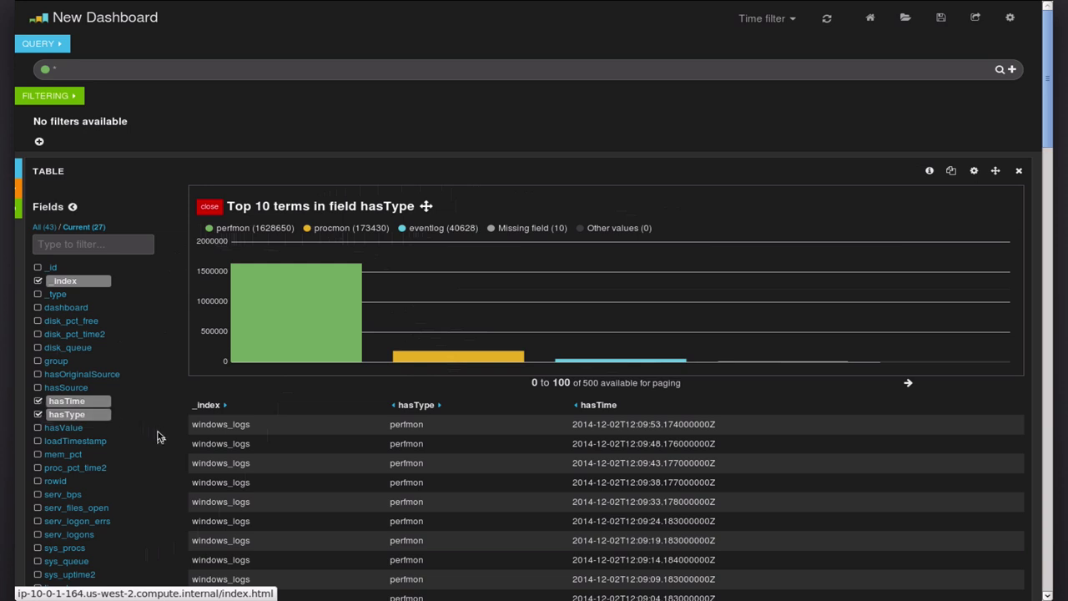
left_click(210, 208)
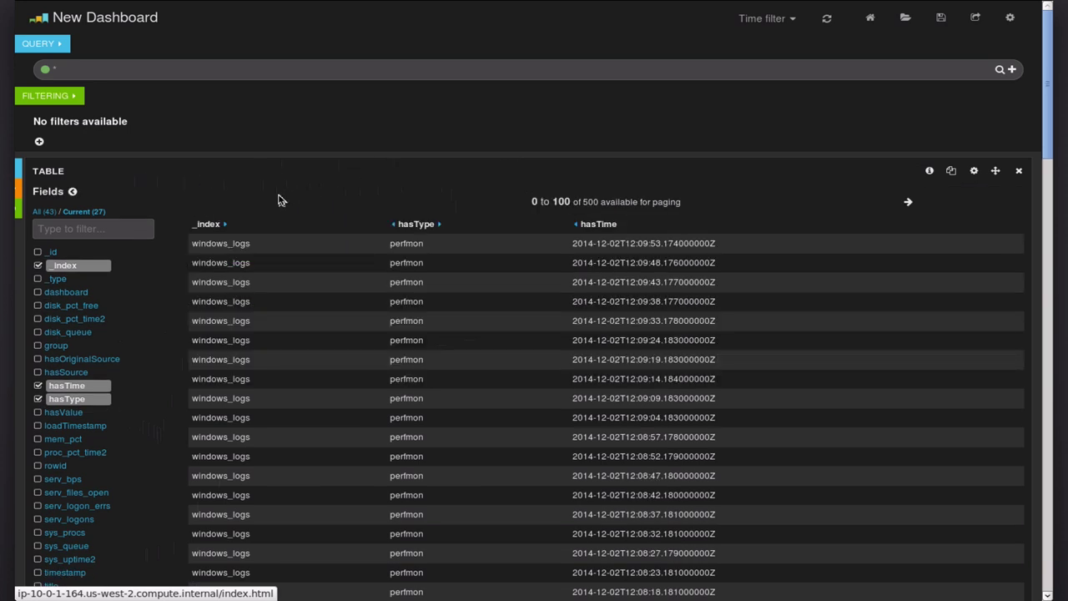
Create a row titled 'Charts' in the dashboard row settings and move it above Table.
left_click(1009, 18)
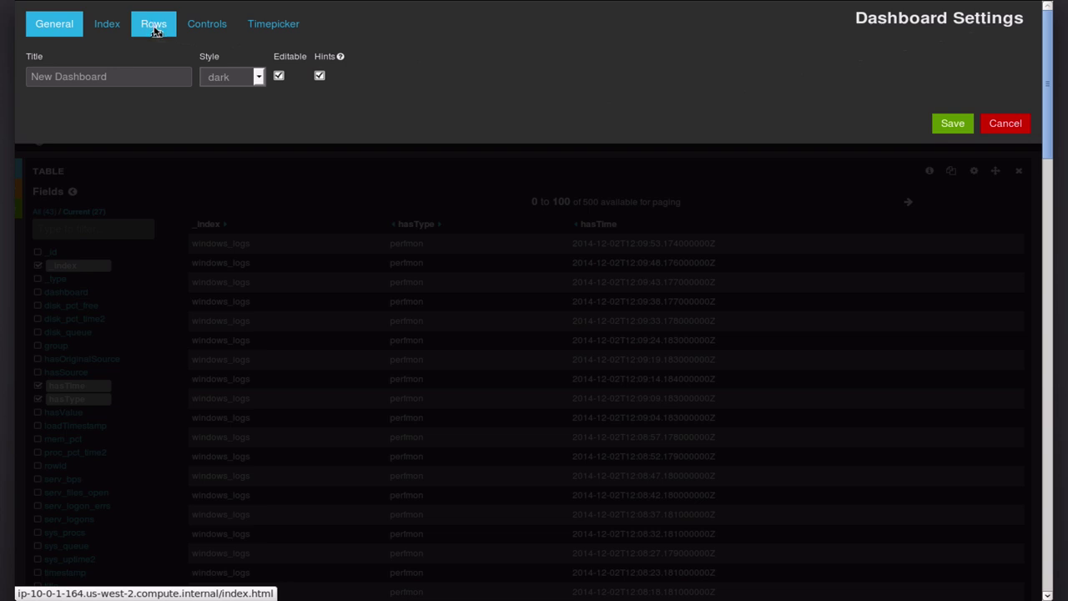
left_click(154, 28)
left_click(724, 101)
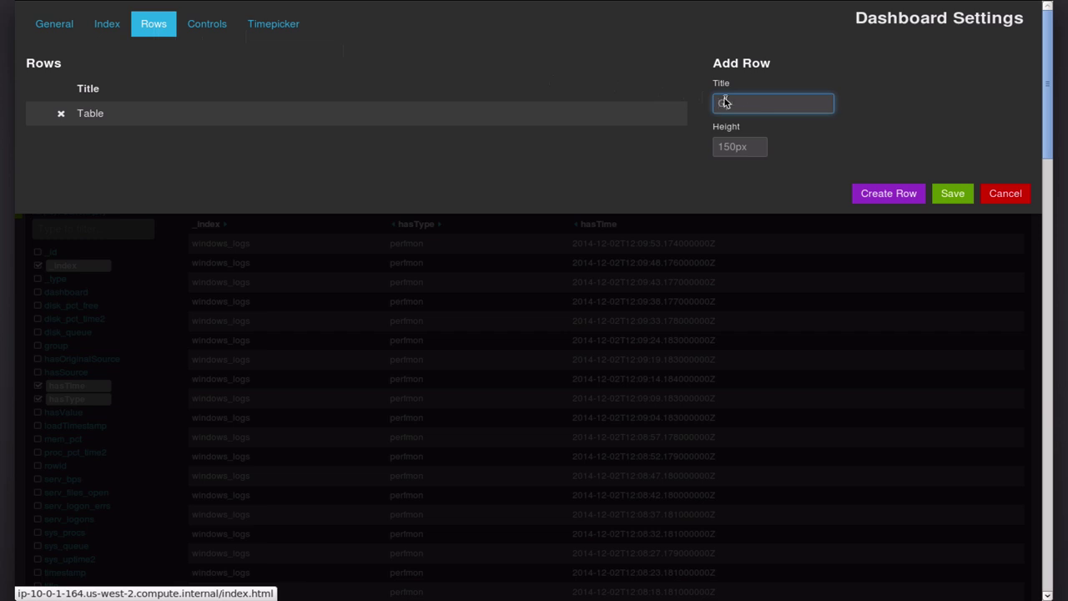
type("Charts")
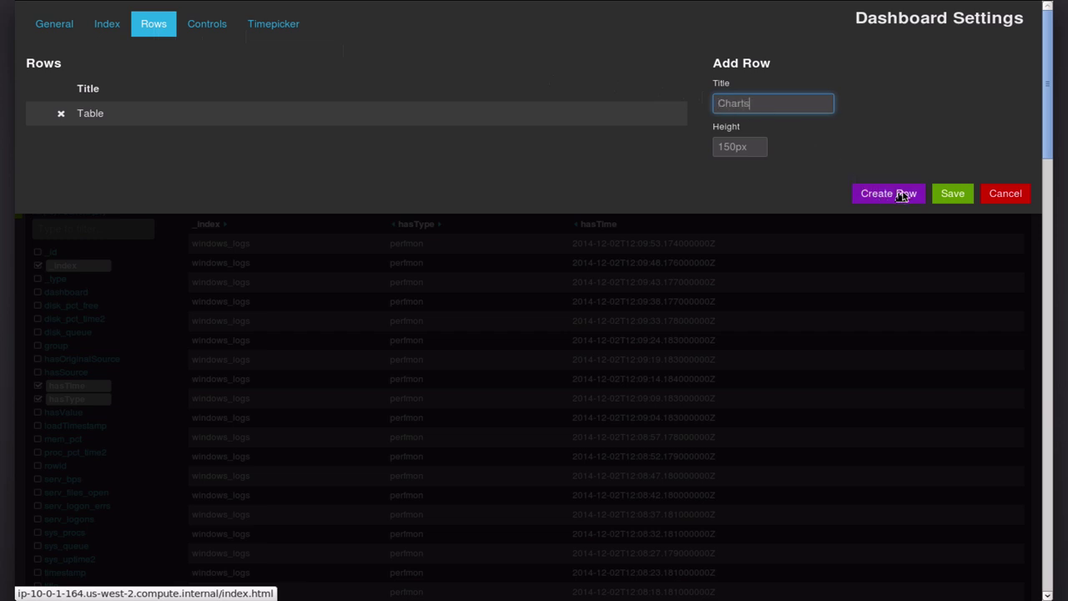
left_click(893, 194)
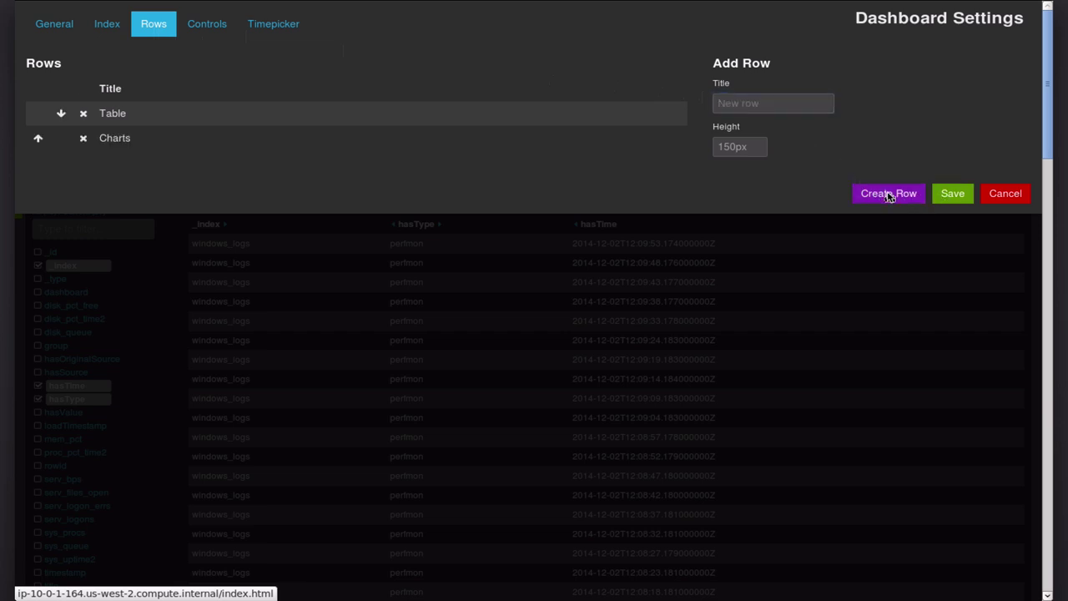
left_click(37, 139)
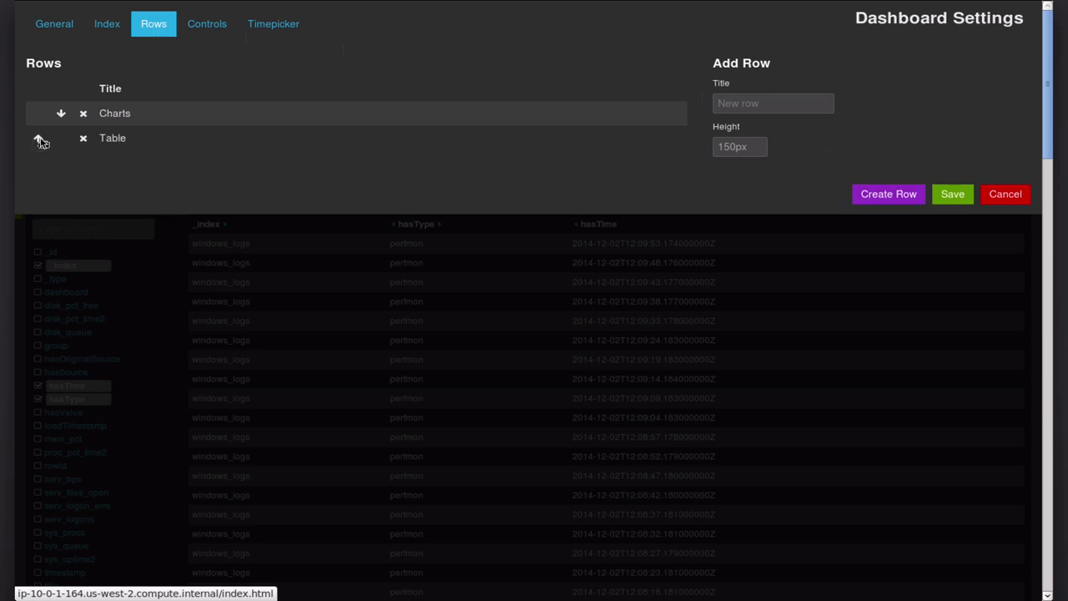
left_click(948, 200)
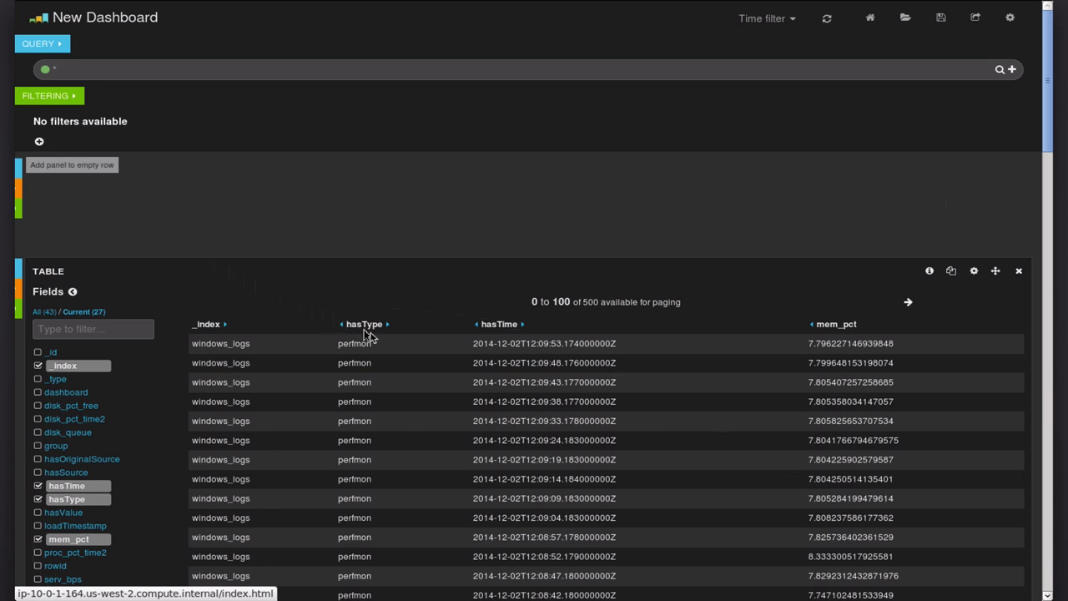
left_click(488, 349)
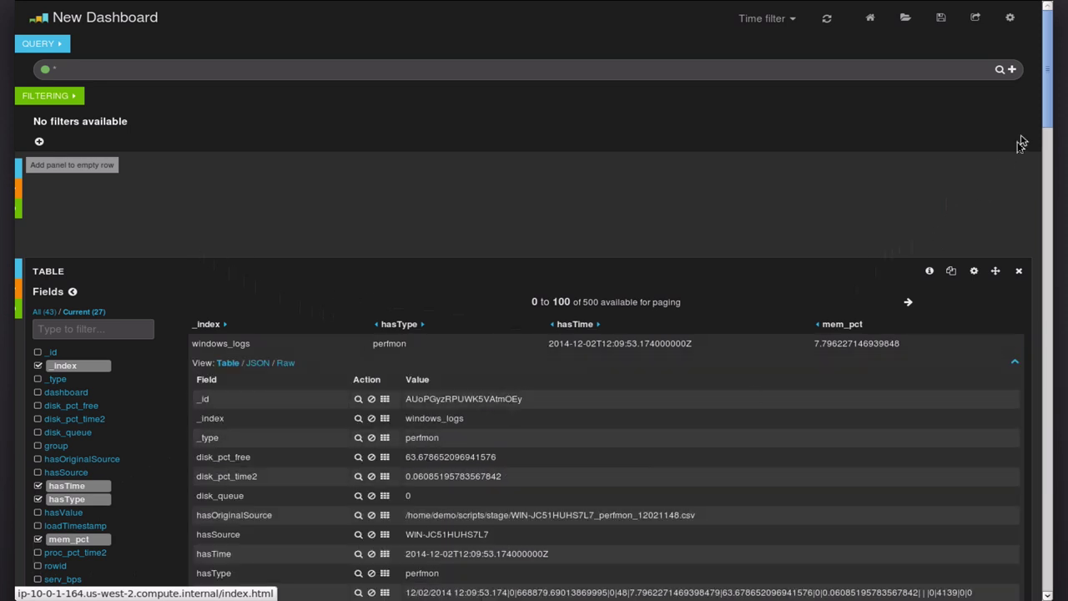
left_click_drag(1049, 121, 1049, 144)
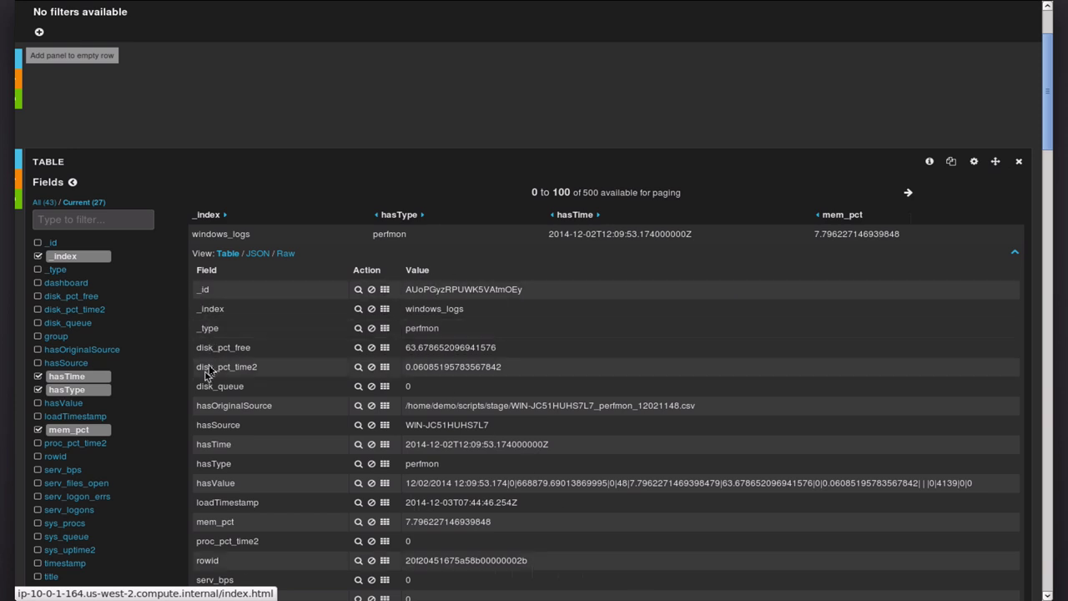
left_click(57, 457)
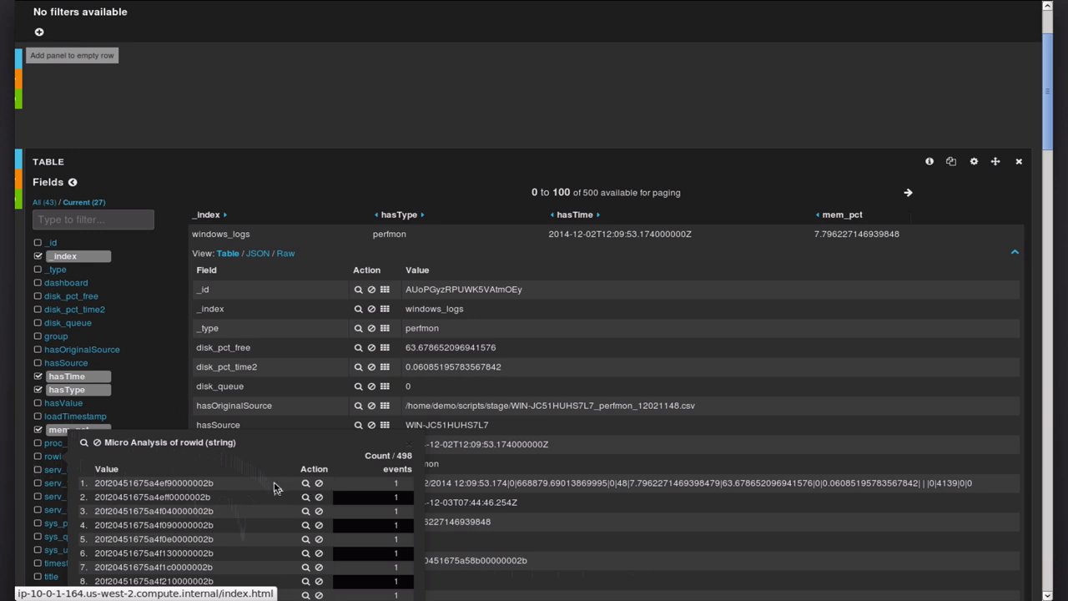
left_click(411, 447)
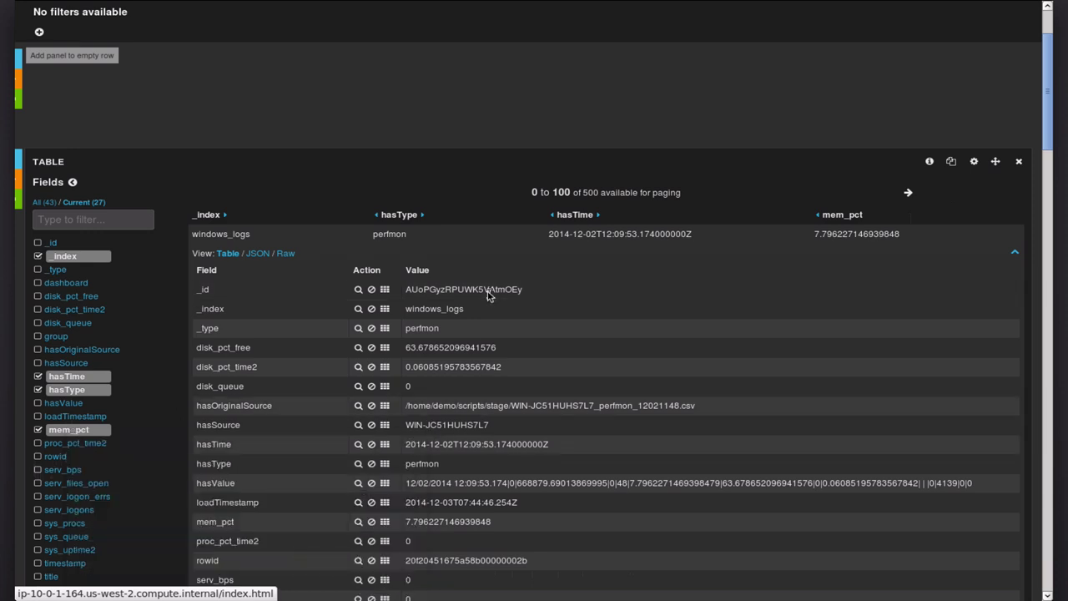
scroll(318, 274, "up", 2)
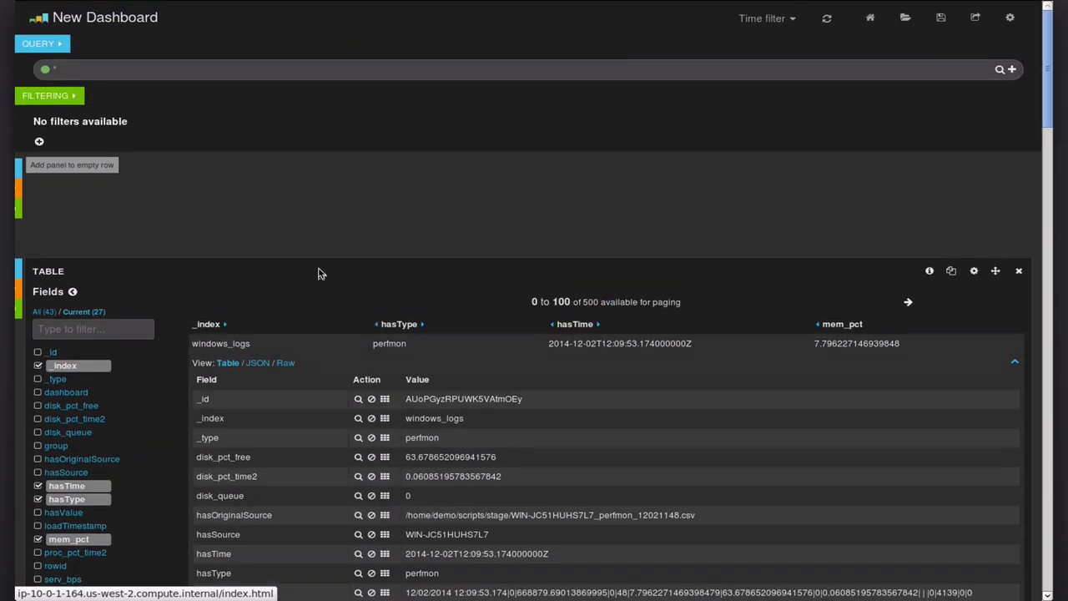
left_click(579, 349)
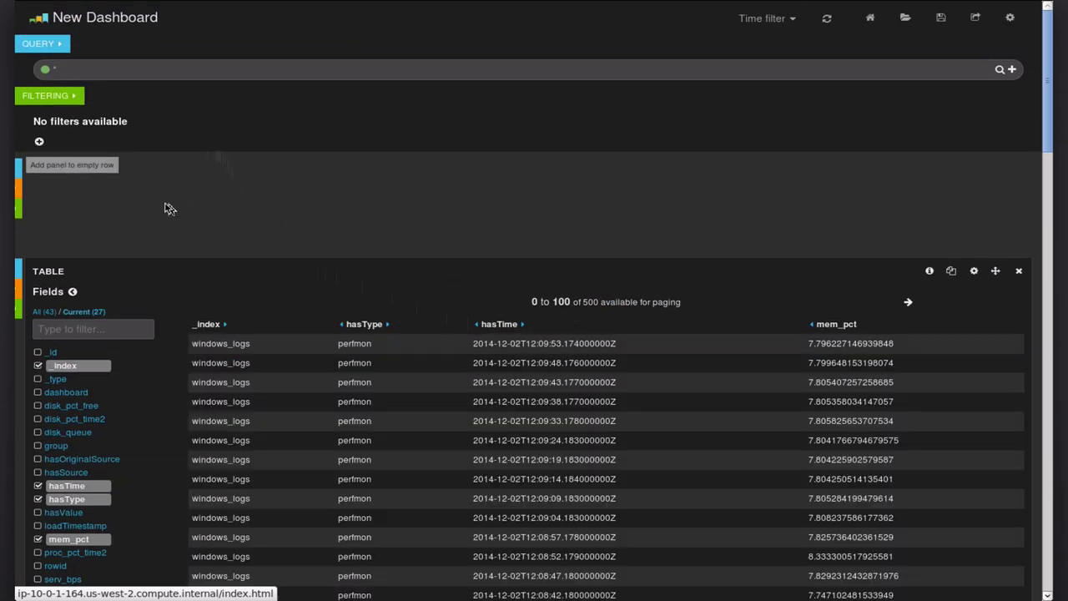
Add a span-12 histogram panel to the Charts row with hasTime as its time field.
left_click(79, 169)
left_click(126, 86)
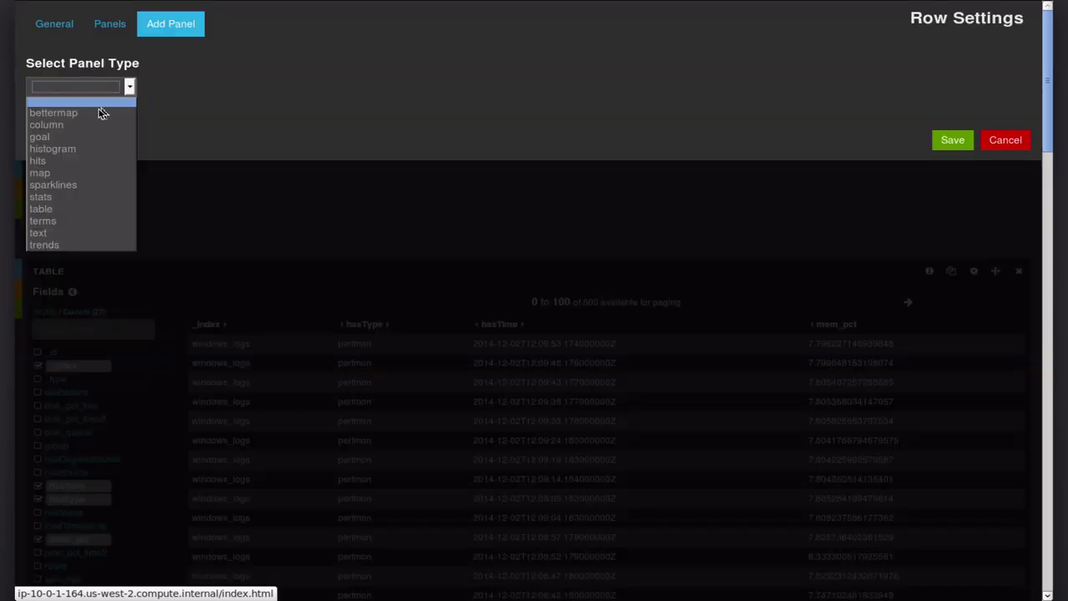
left_click(88, 149)
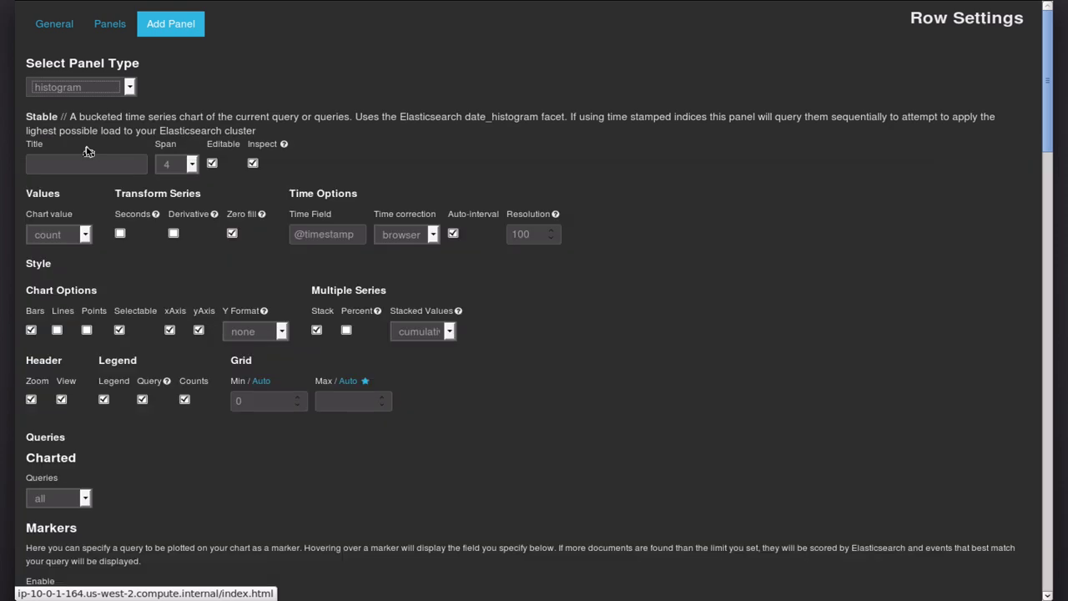
left_click(177, 166)
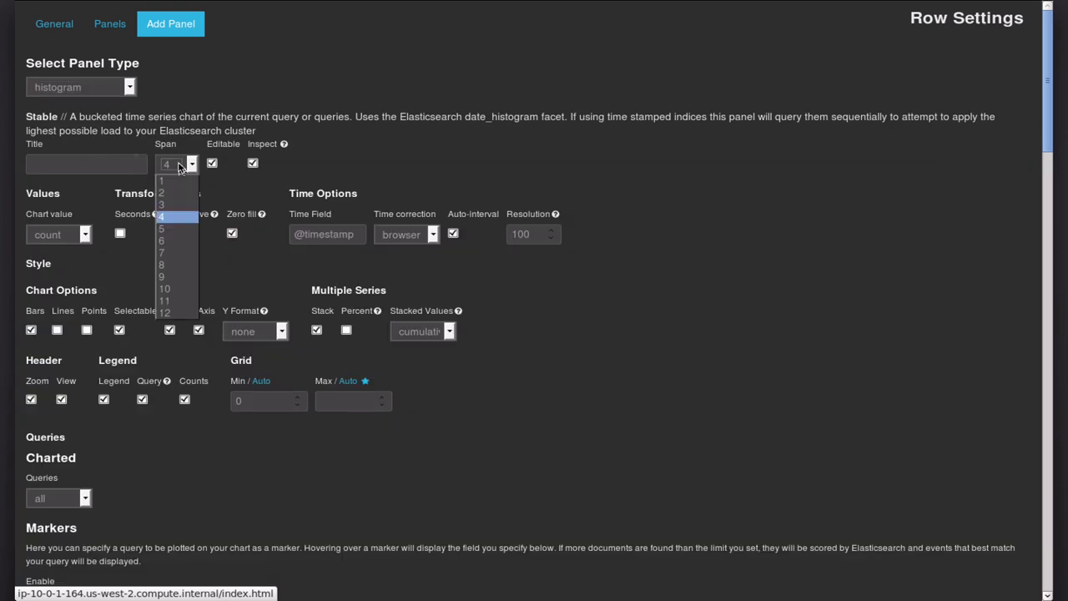
left_click(177, 314)
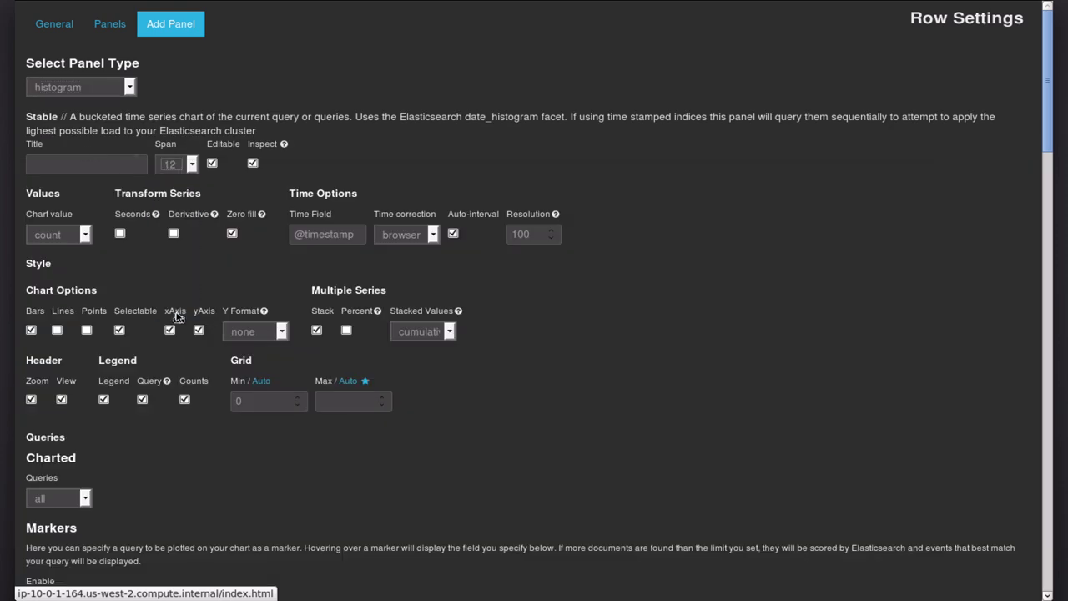
triple_click(356, 234)
type("has")
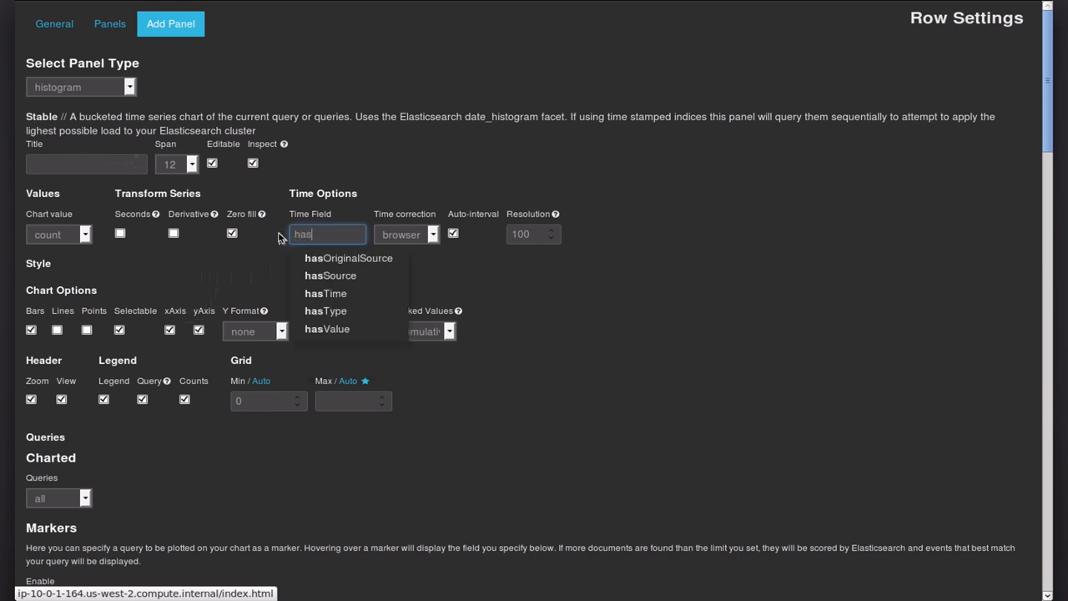
type("Time")
left_click(254, 269)
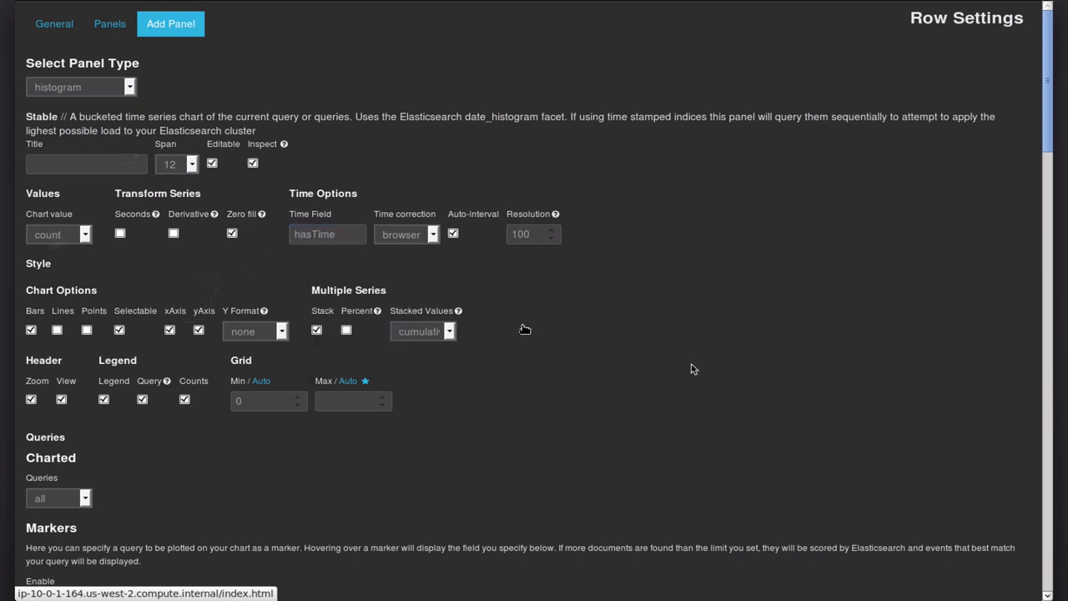
scroll(1051, 156, "down", 5)
left_click(958, 447)
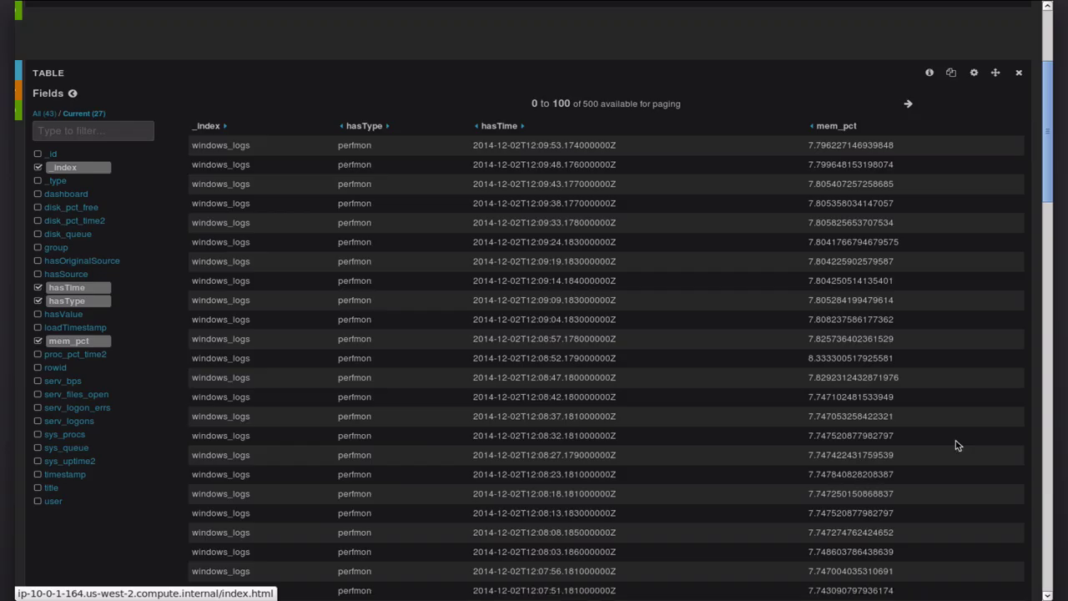
scroll(1041, 21, "up", 1)
scroll(1050, 25, "up", 3)
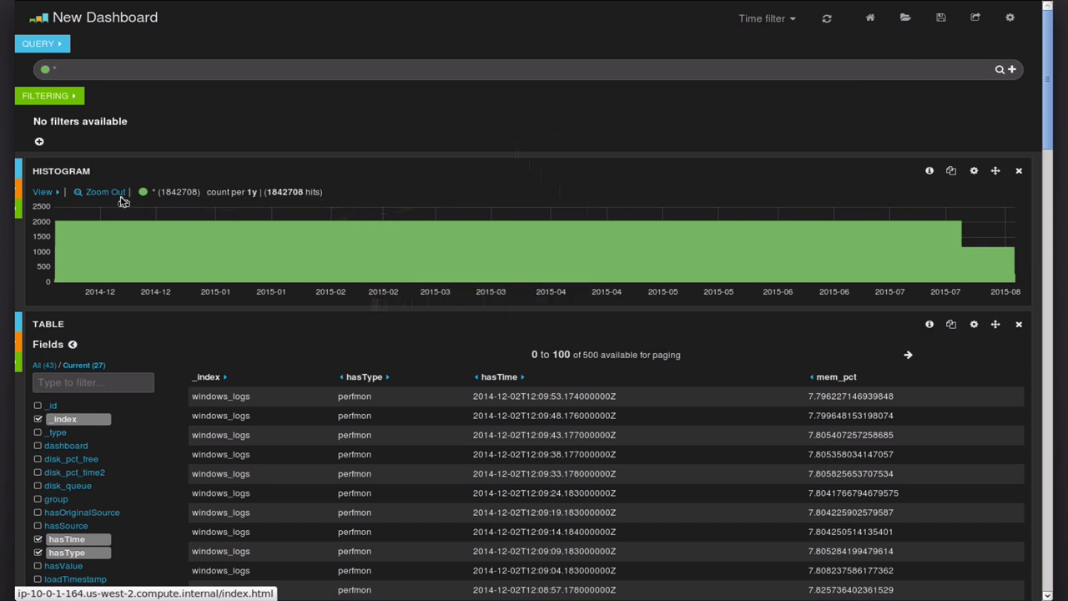
In the histogram's view options, change the interval to 1w, then to 1d.
left_click(41, 193)
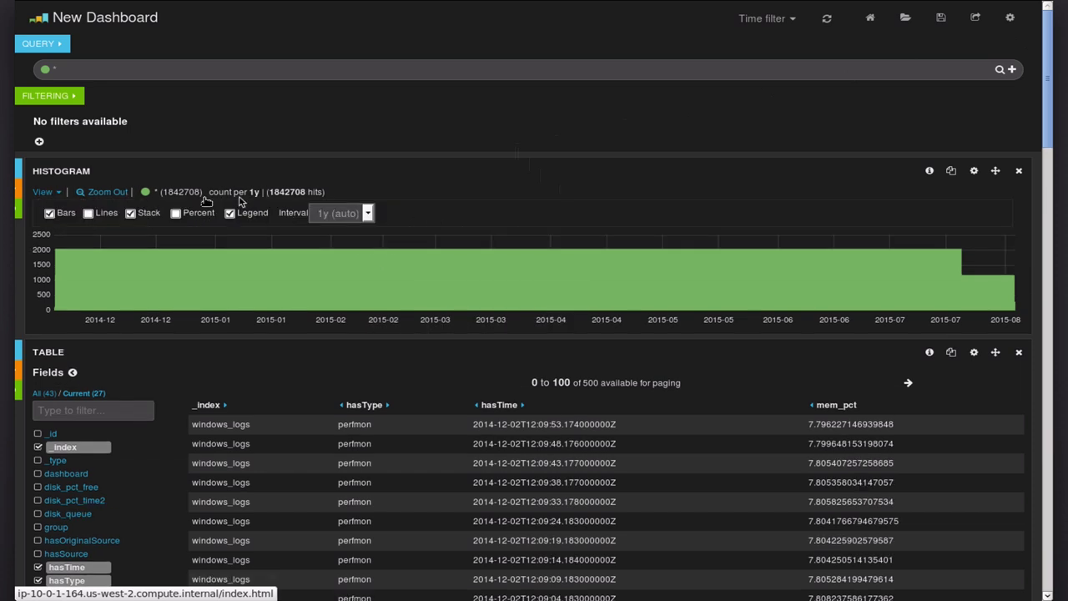
left_click(368, 214)
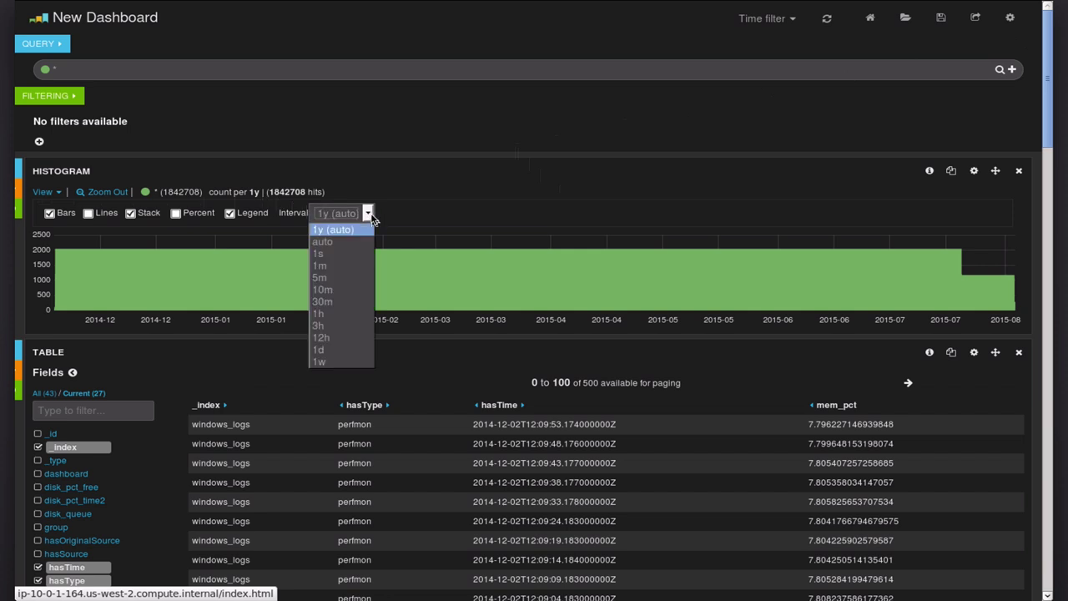
left_click(332, 362)
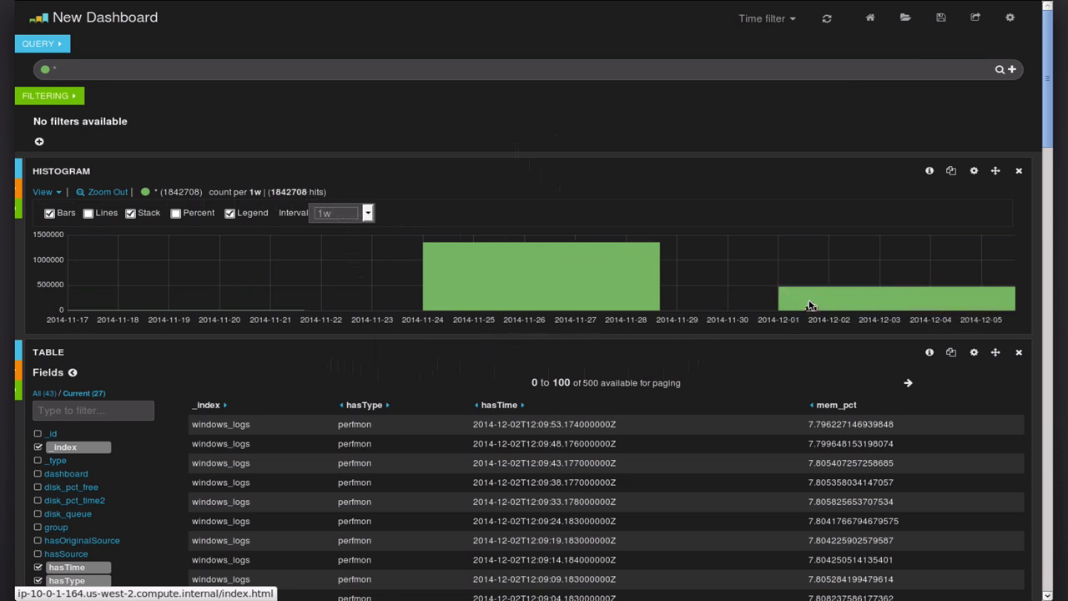
mouse_move(551, 277)
left_click(367, 214)
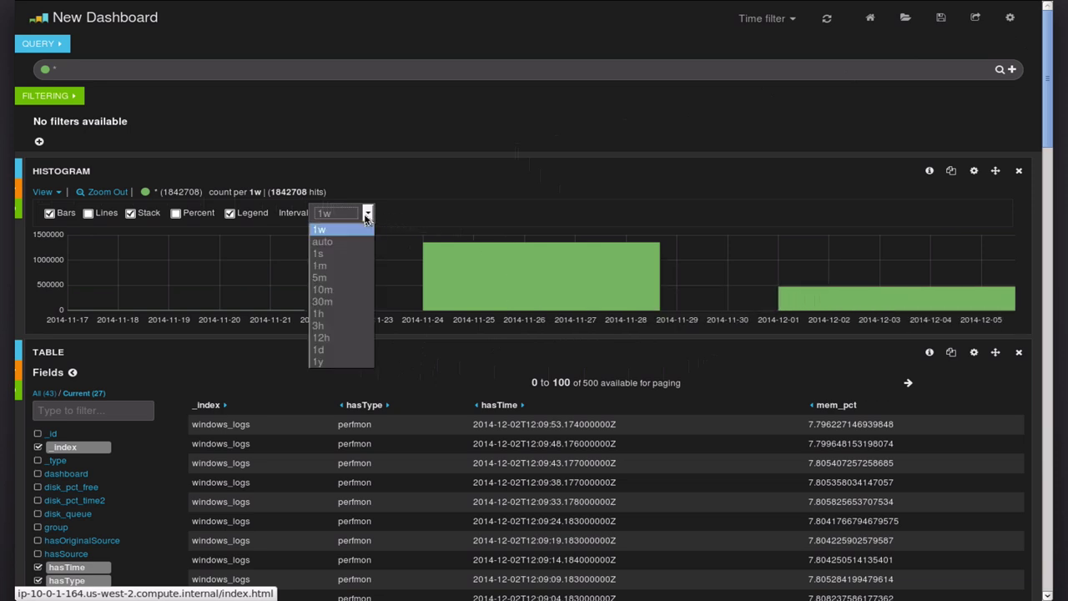
left_click(343, 350)
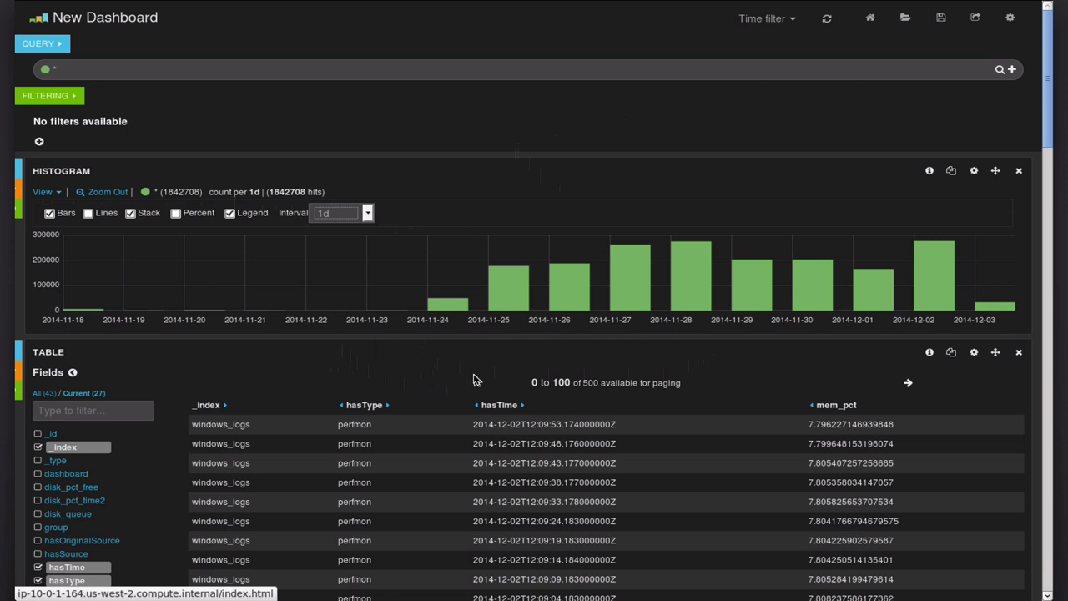
Step the histogram interval down through 12h, 1h and 30m to 5m.
left_click(367, 213)
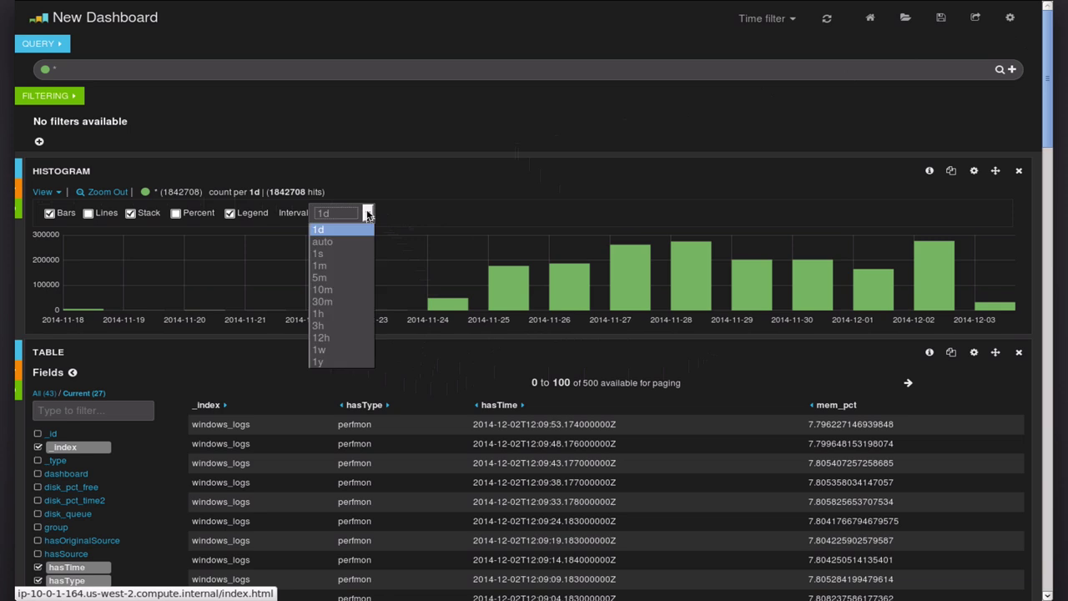
left_click(346, 338)
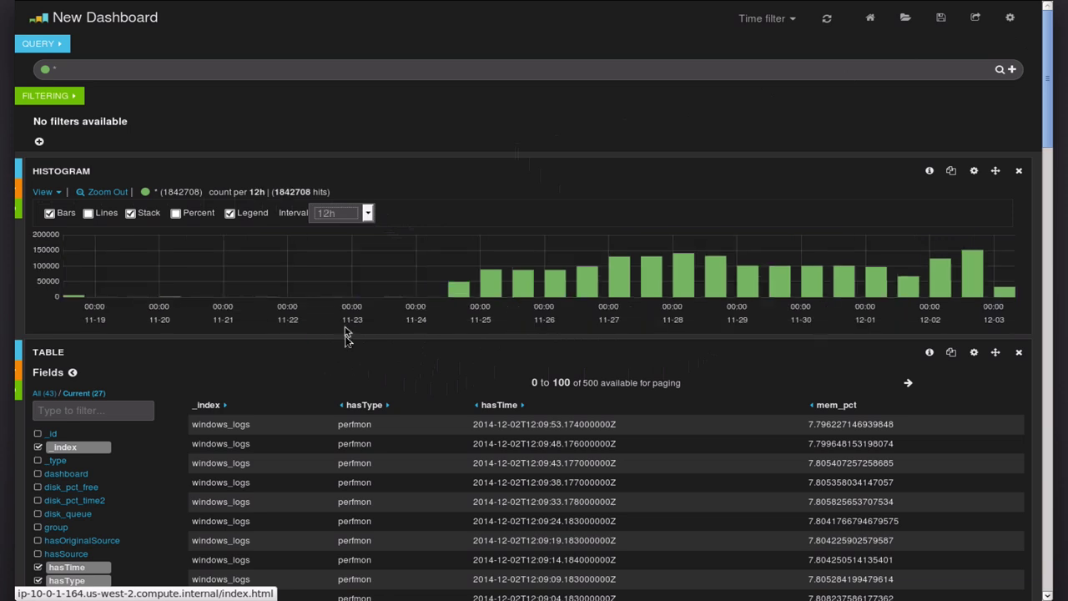
left_click(367, 213)
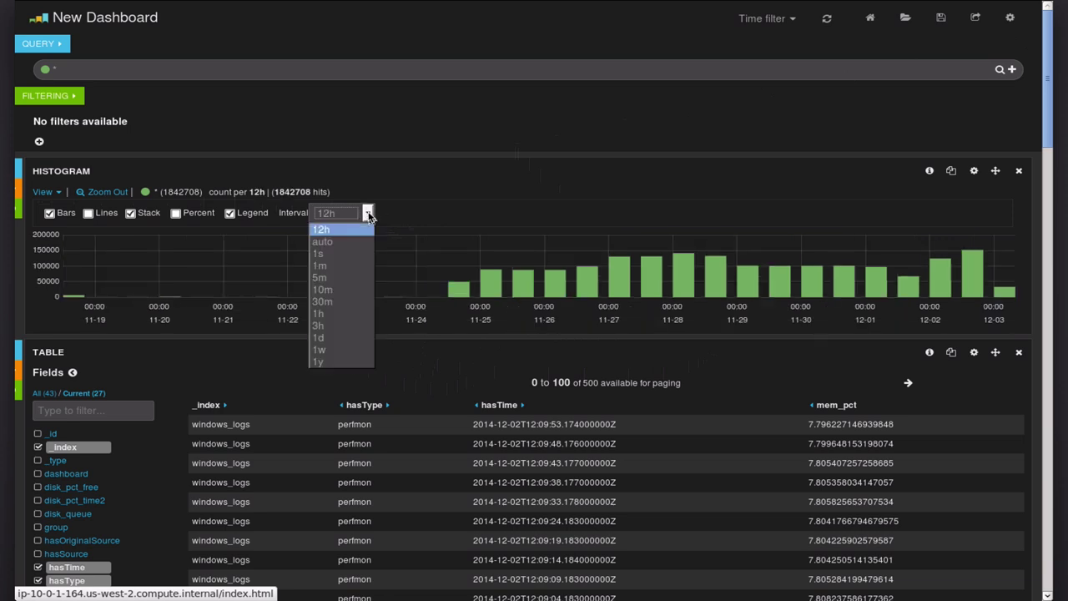
left_click(340, 313)
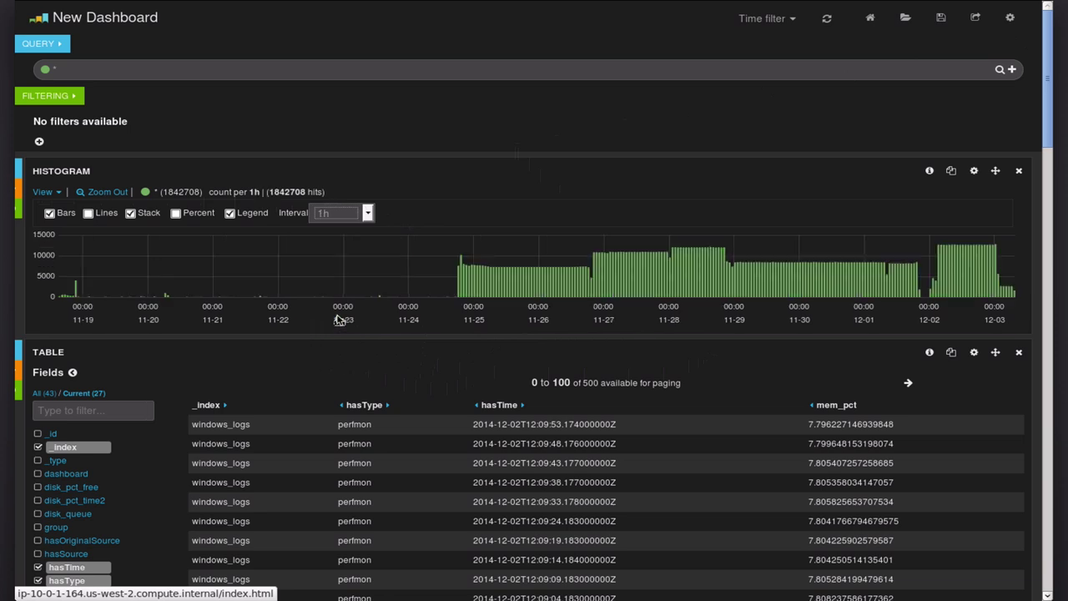
left_click(368, 214)
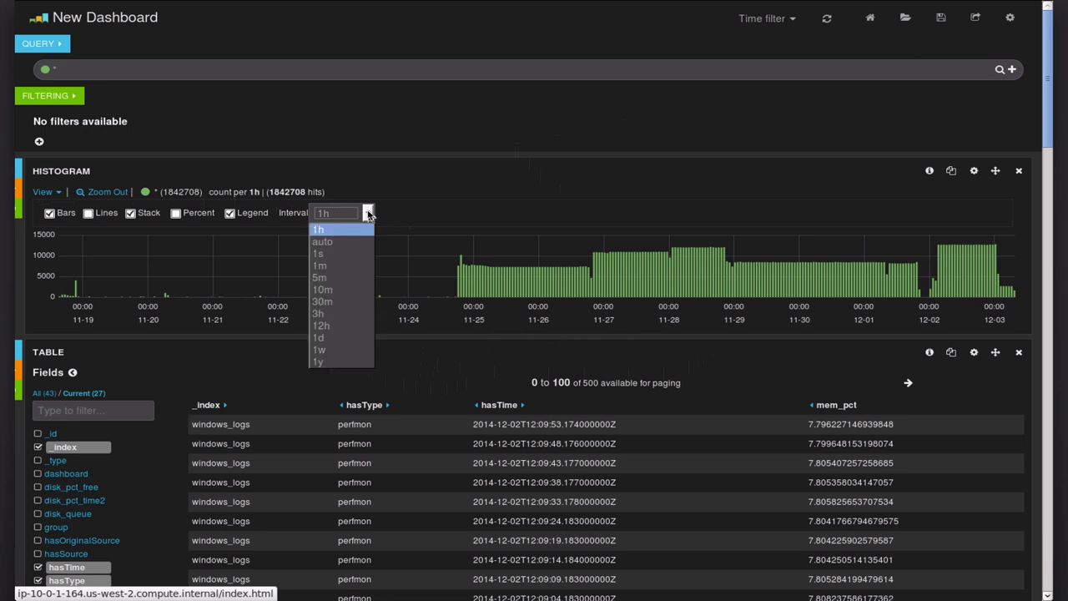
left_click(347, 301)
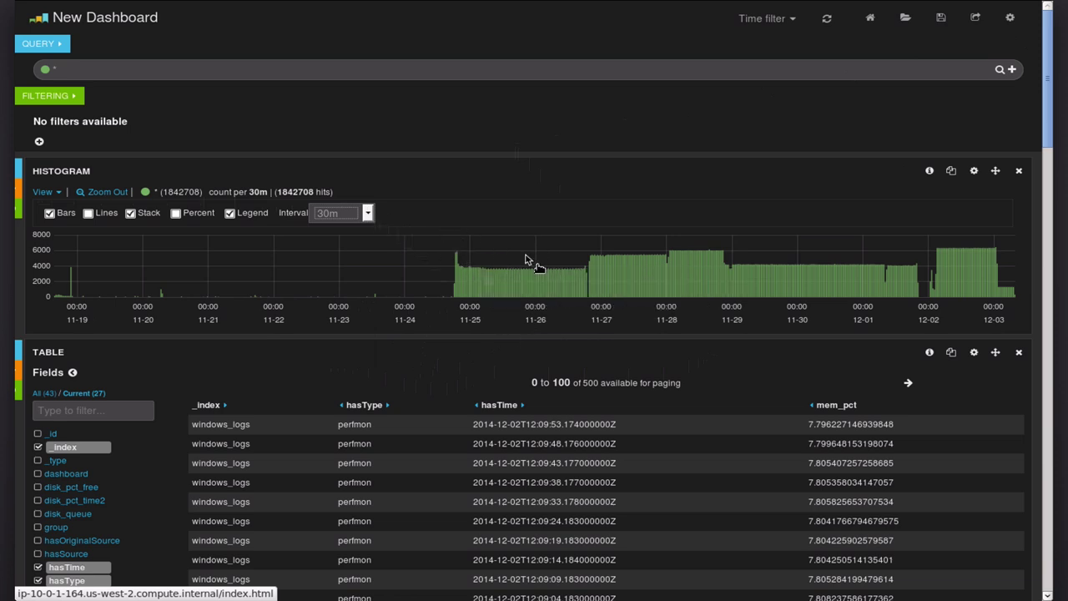
left_click(368, 215)
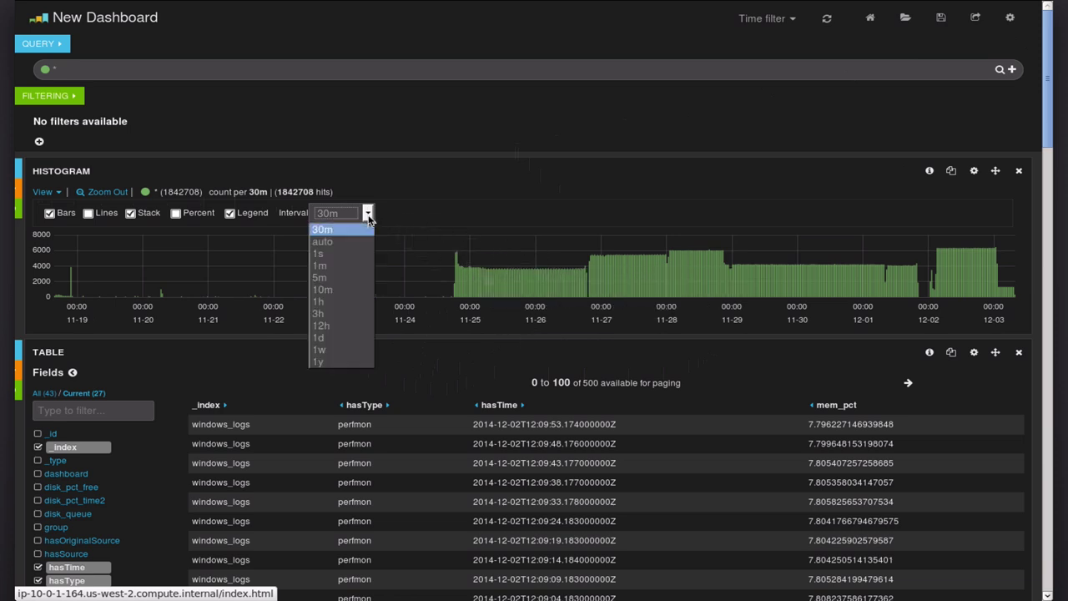
left_click(330, 280)
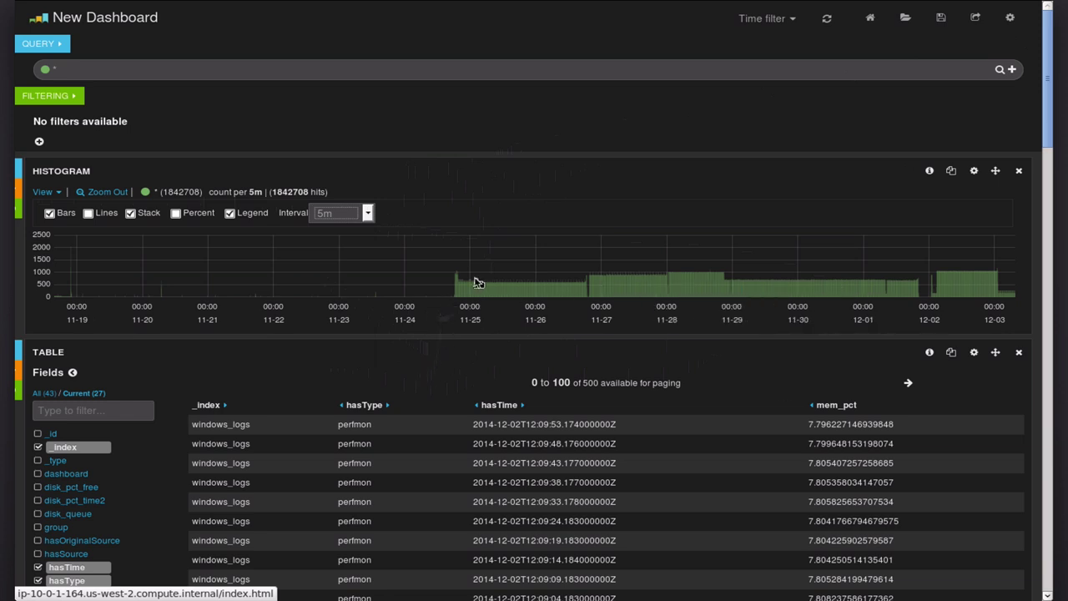
Drag across the histogram from 11-24 to 11-27 to create a hasTime time filter.
left_click_drag(453, 292, 635, 291)
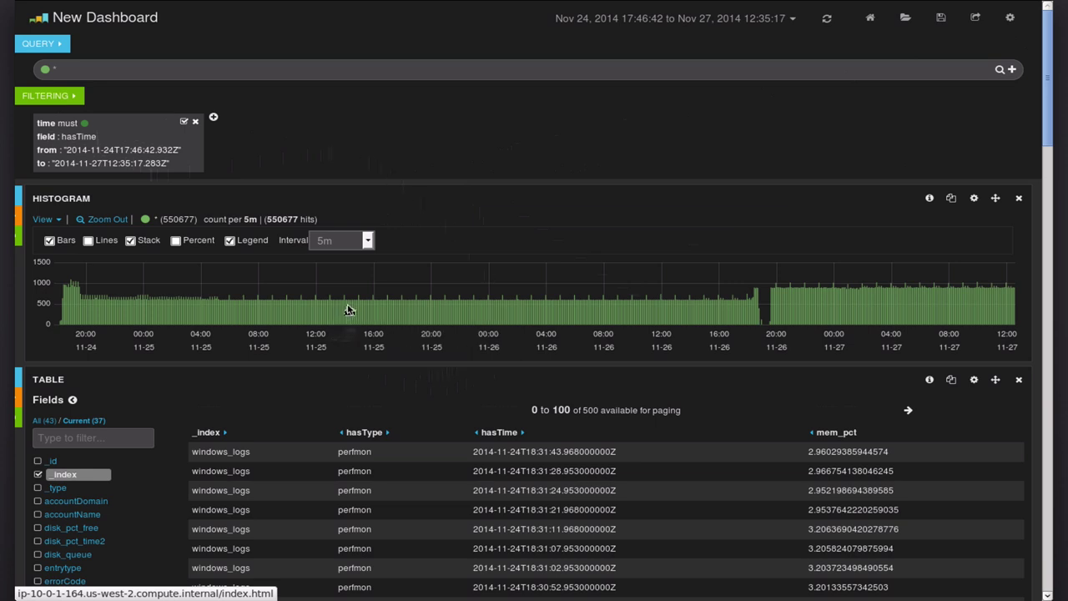
mouse_move(358, 307)
Set the main query to perfmon and add a second query series for eventlog.
left_click(80, 71)
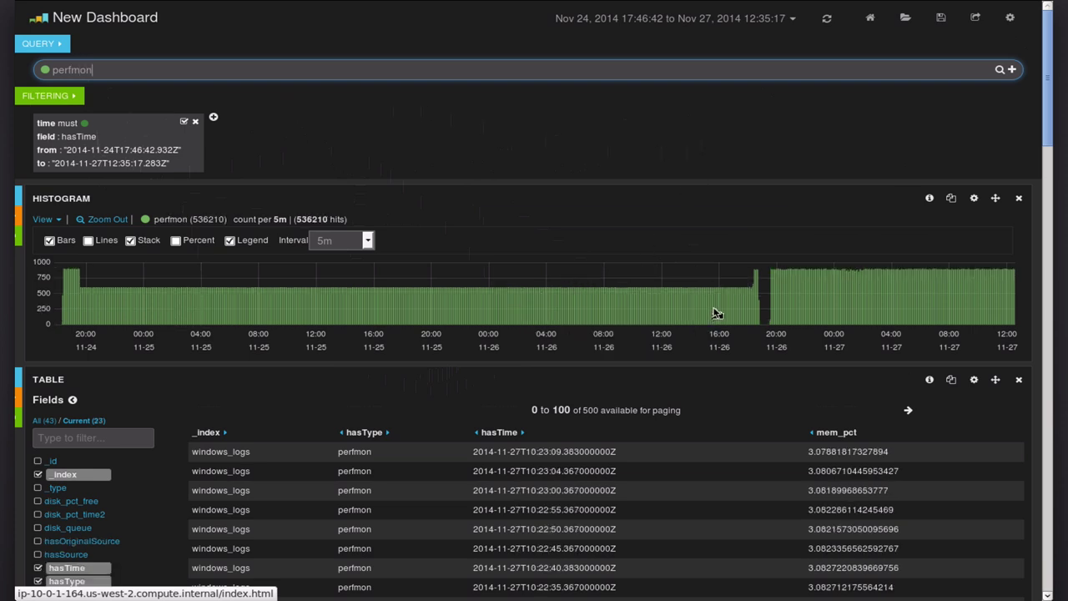
left_click(1011, 70)
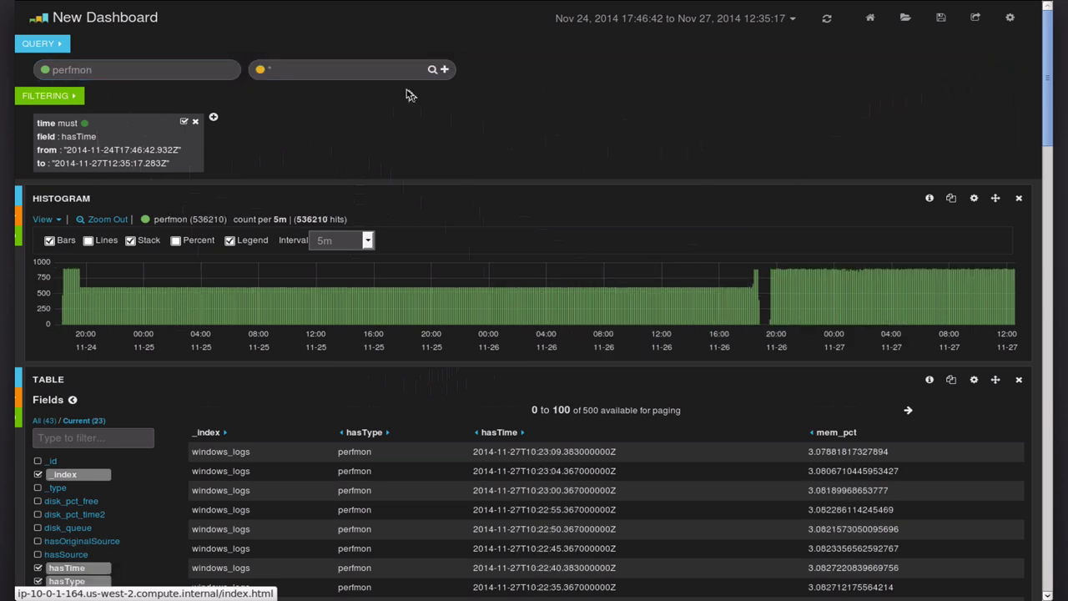
key("BackSpace")
type("procmon")
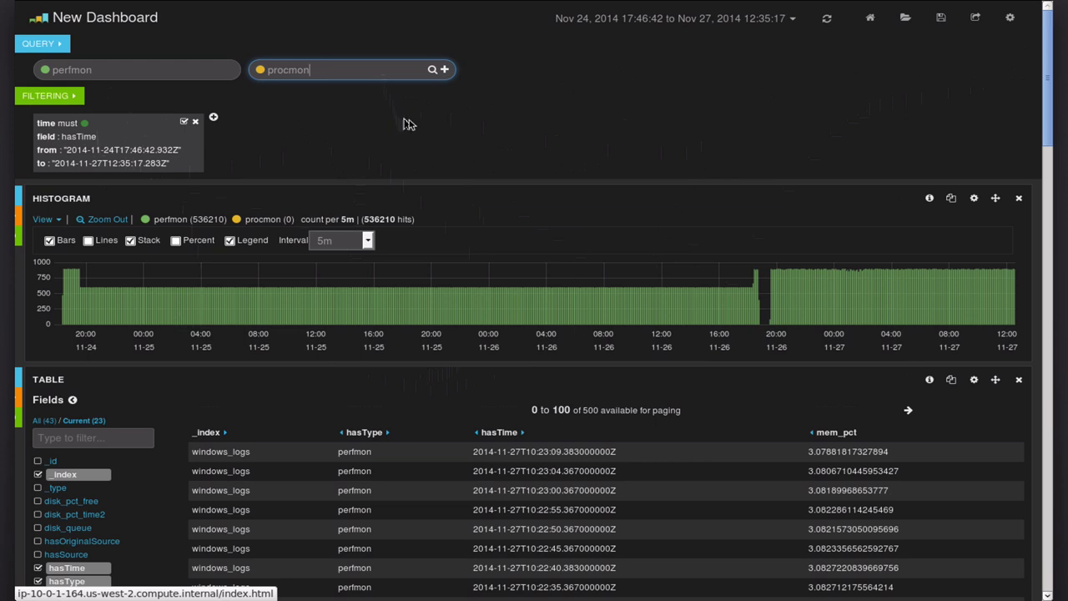
left_click(319, 72)
double_click(302, 72)
type("eventlog")
key("Return")
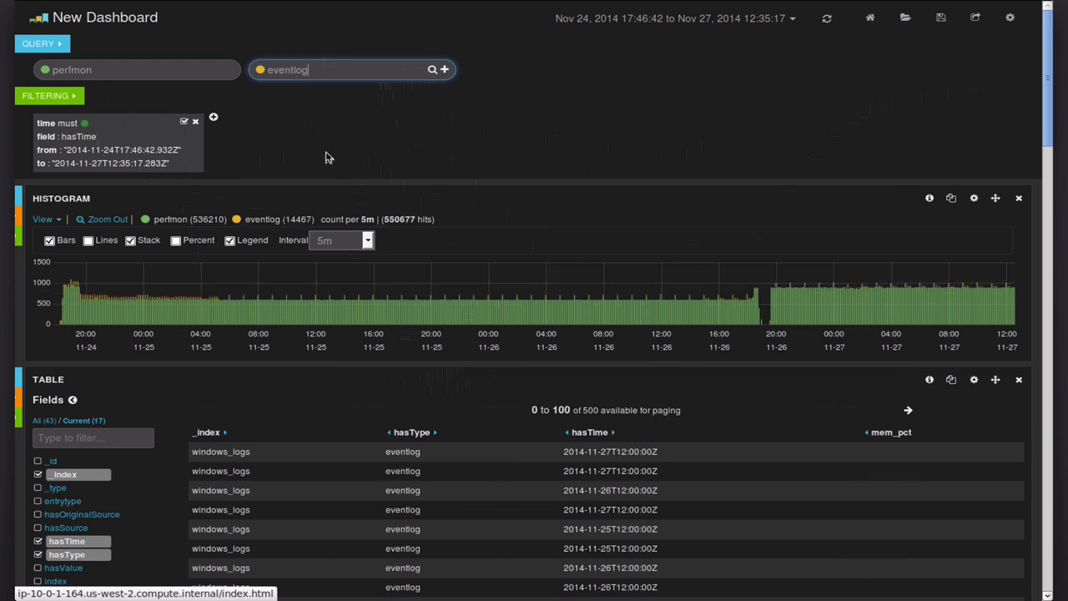
Add a third query series for procmon.
left_click(444, 69)
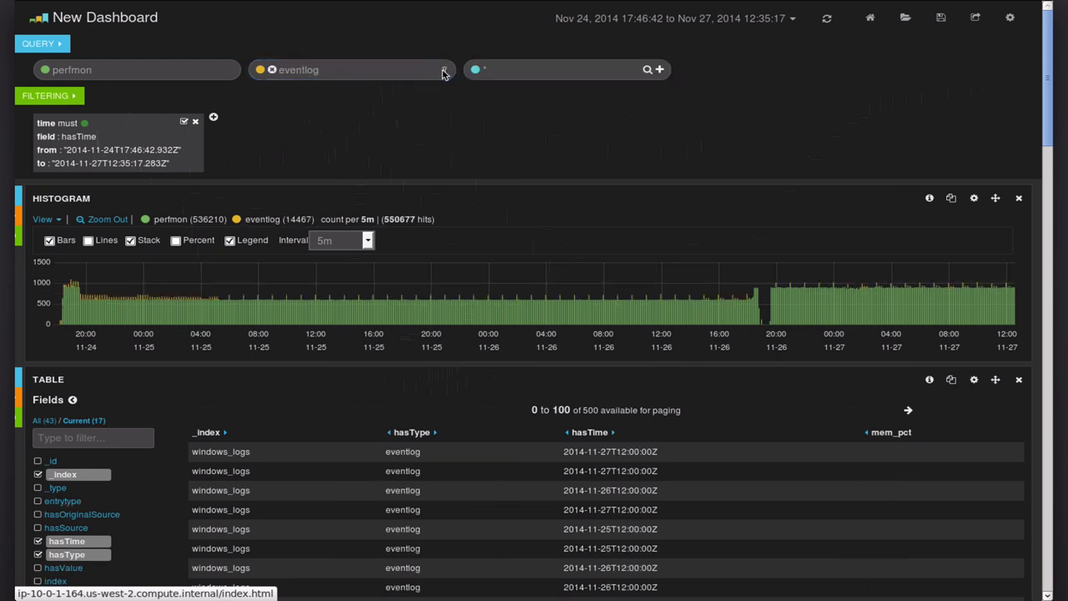
left_click(516, 71)
type("procmo")
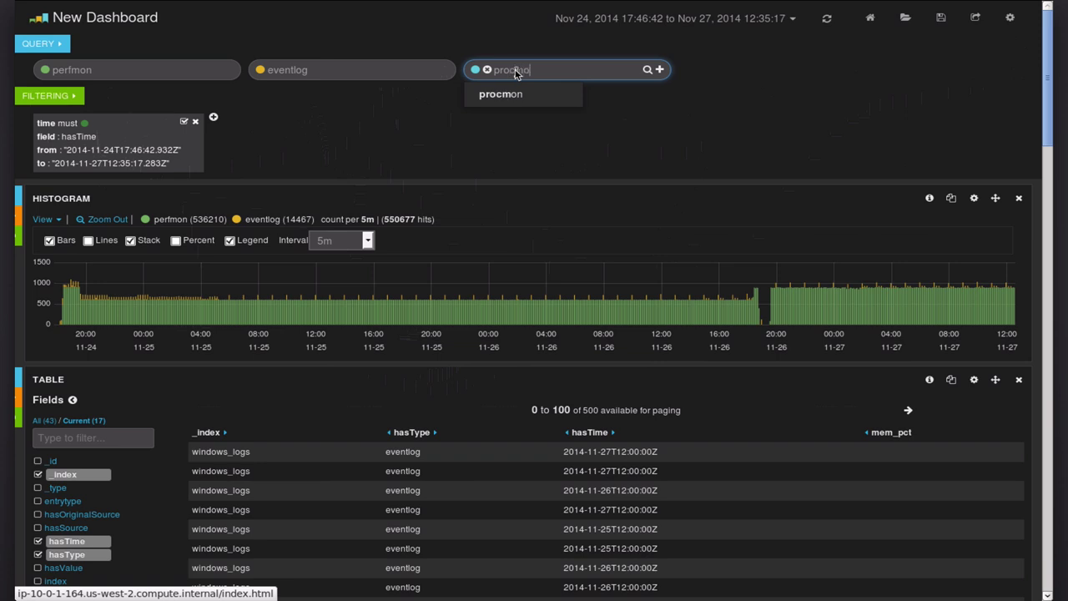
type("n")
key("Return")
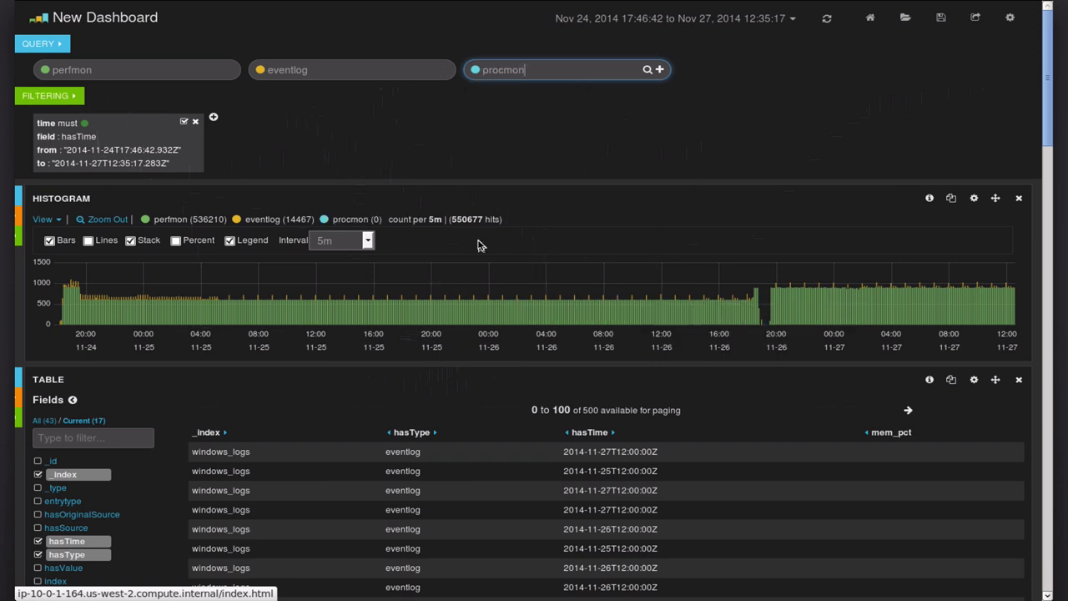
Replace the time filter with Dec 1–Dec 2, 2014 and show the hasType value breakdown.
left_click(195, 123)
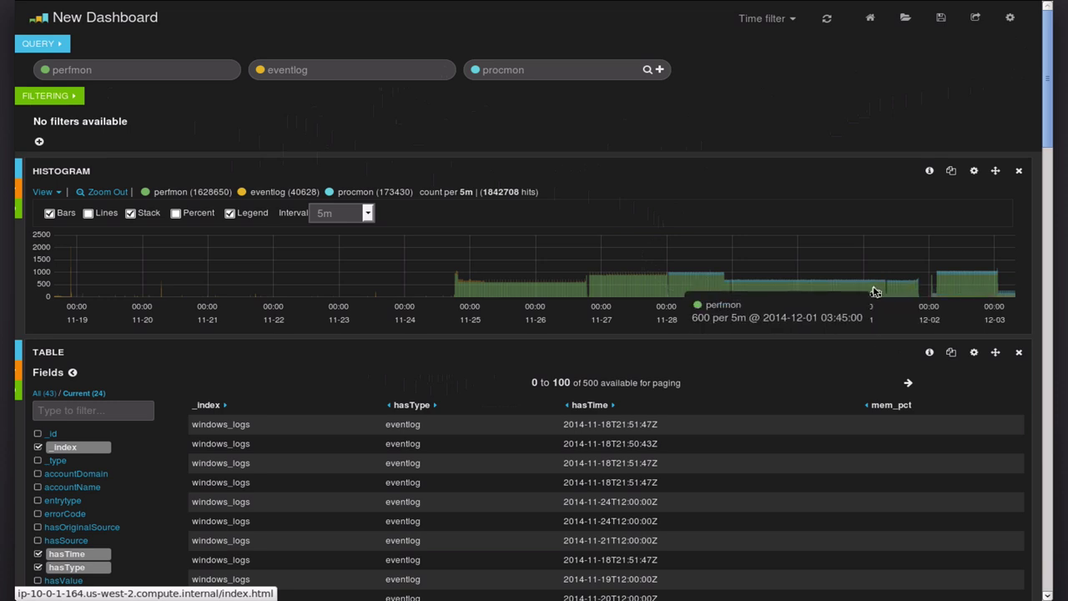
left_click_drag(874, 291, 948, 291)
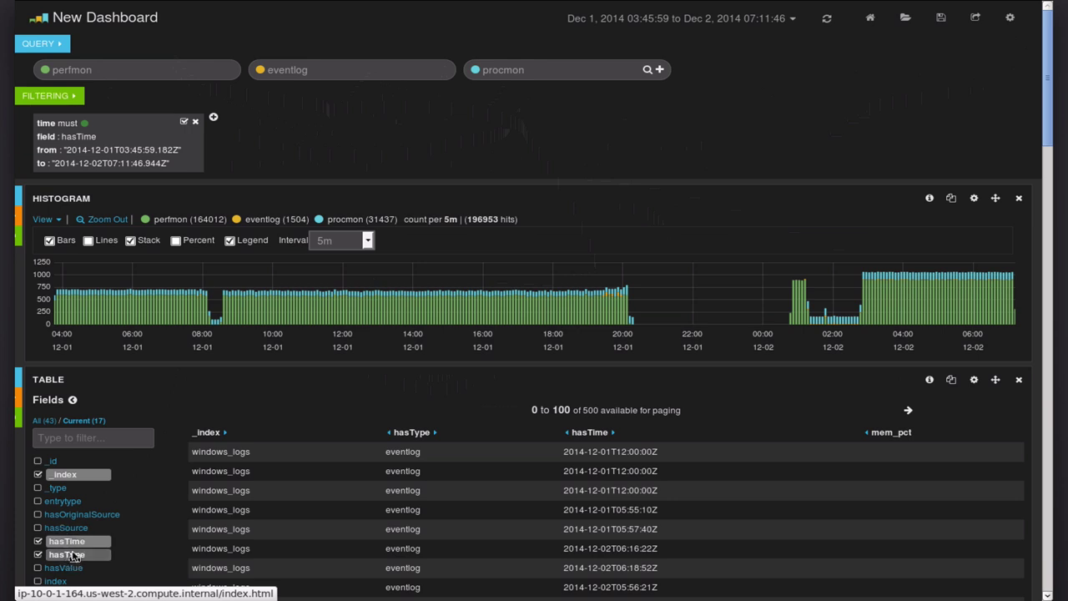
left_click(73, 555)
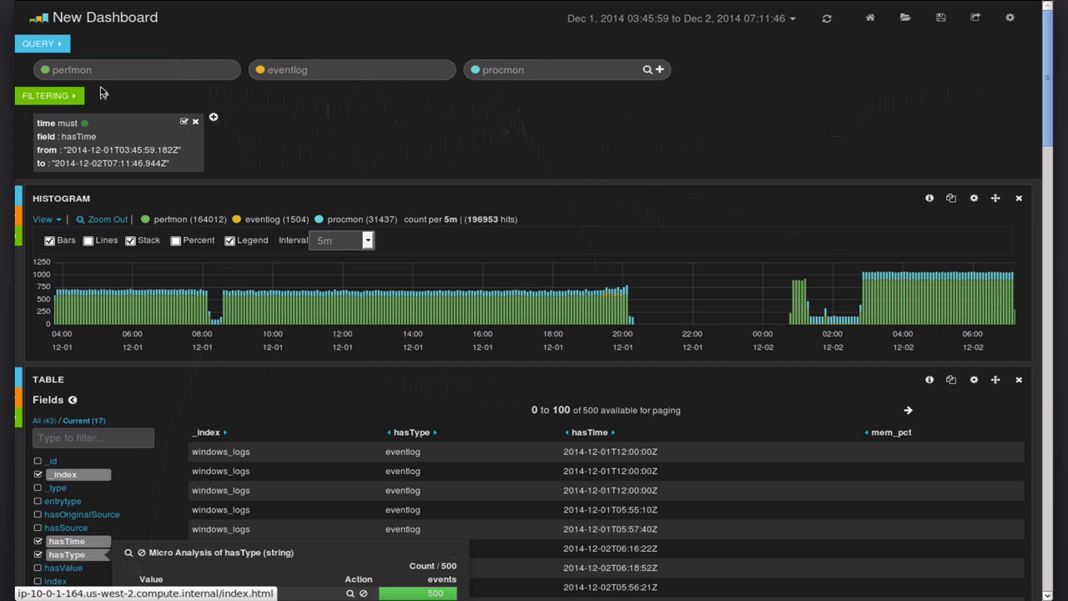
mouse_move(72, 75)
Delete the perfmon and eventlog queries and turn procmon into an all-records query.
left_click(56, 70)
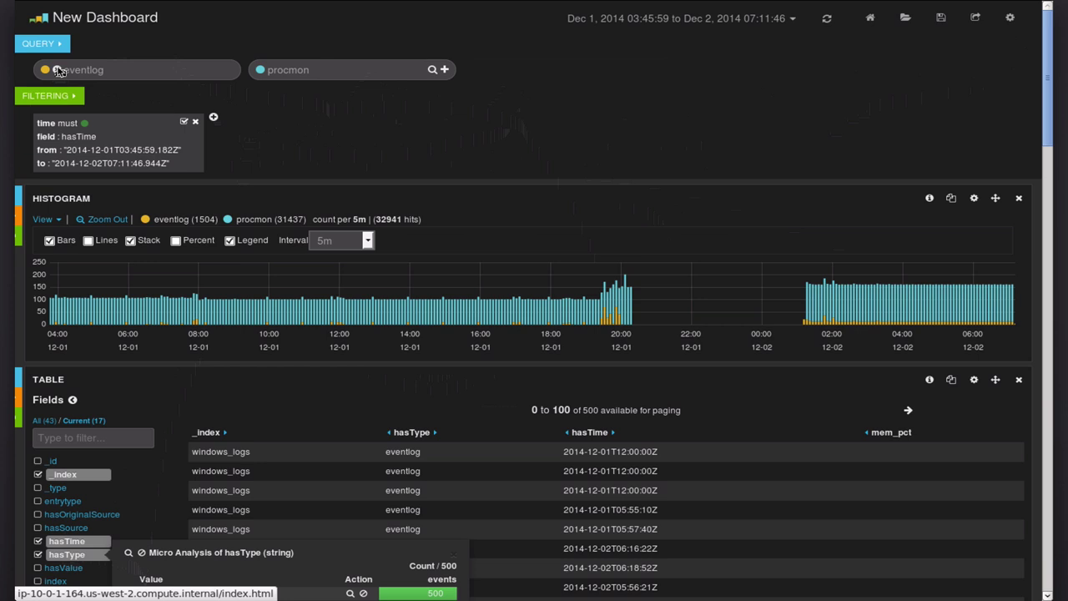
left_click(57, 70)
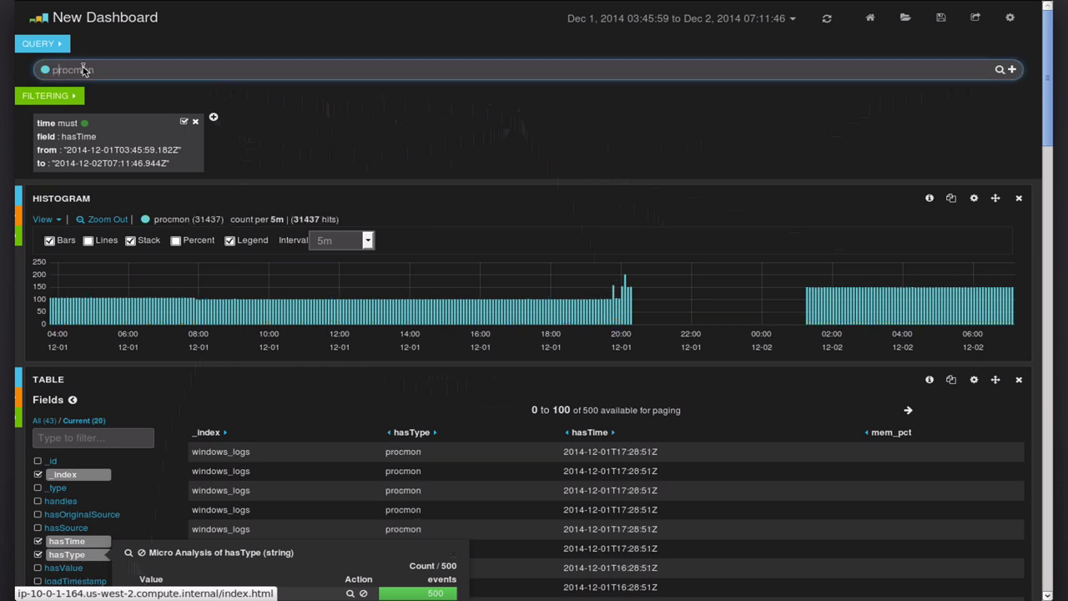
double_click(84, 71)
key("BackSpace")
key("Return")
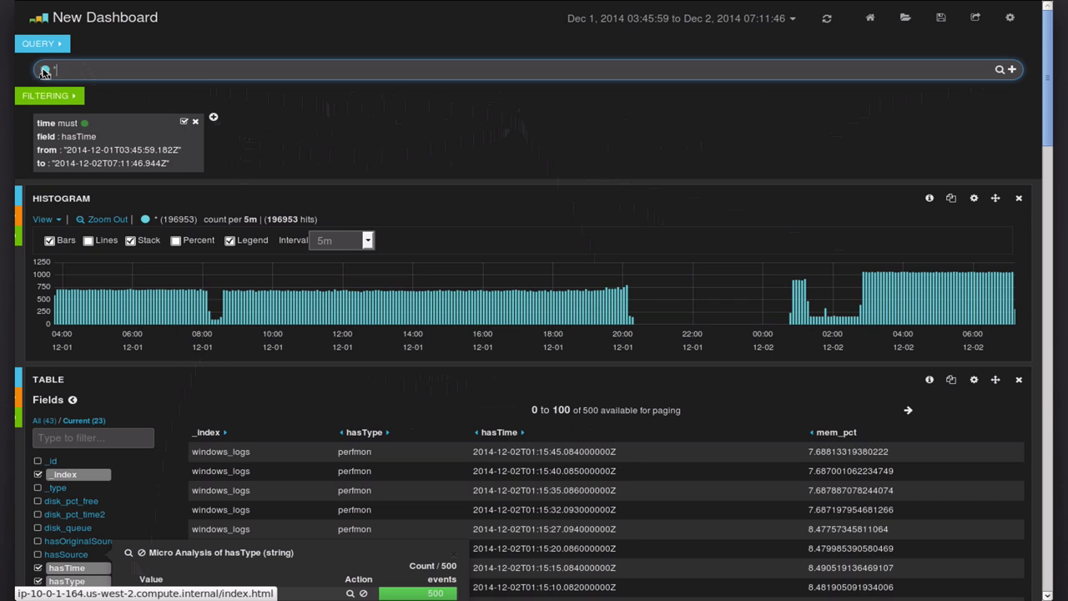
Switch the query to a topN breakdown on the hasType field.
left_click(45, 71)
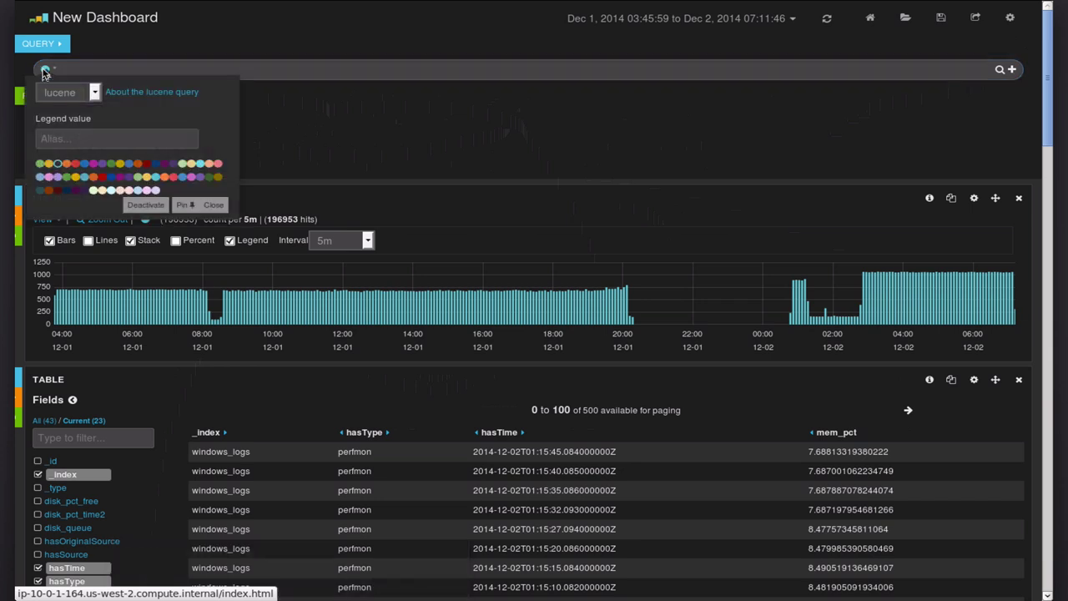
left_click(95, 93)
left_click(68, 132)
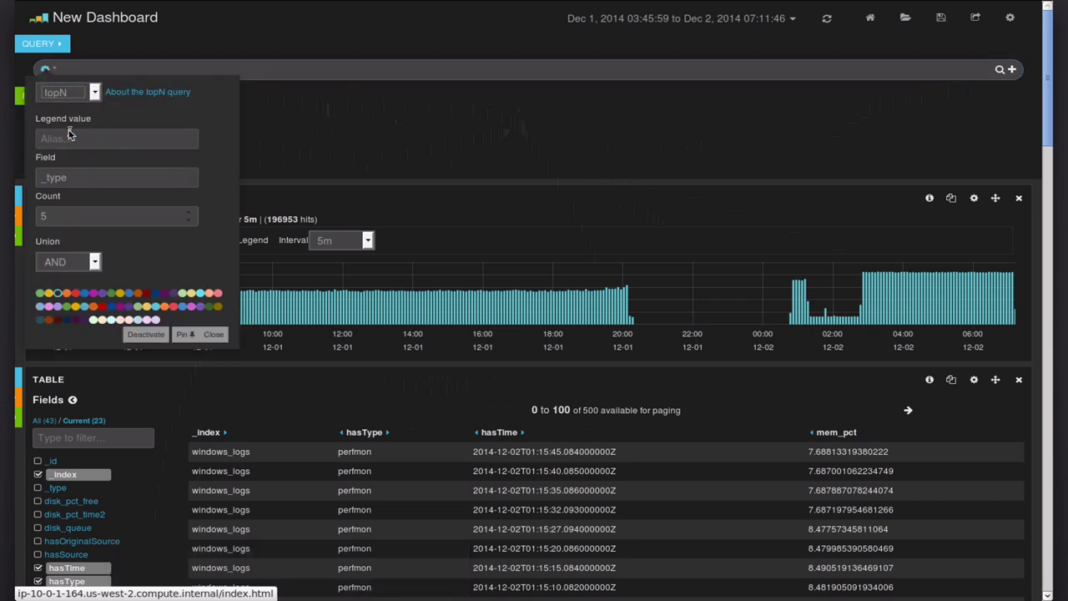
double_click(91, 175)
type("hasType")
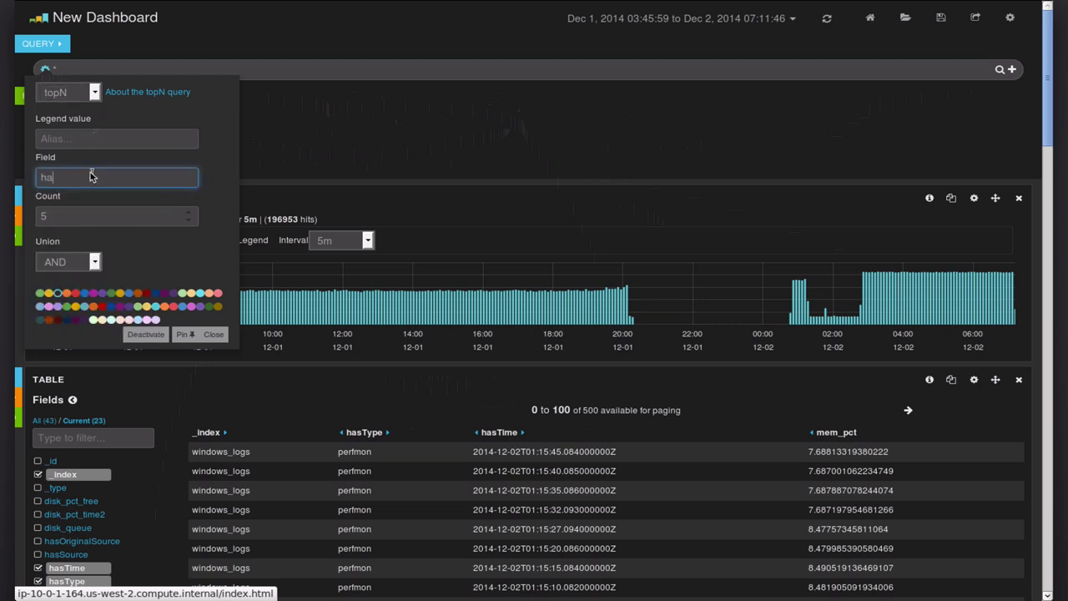
left_click(216, 188)
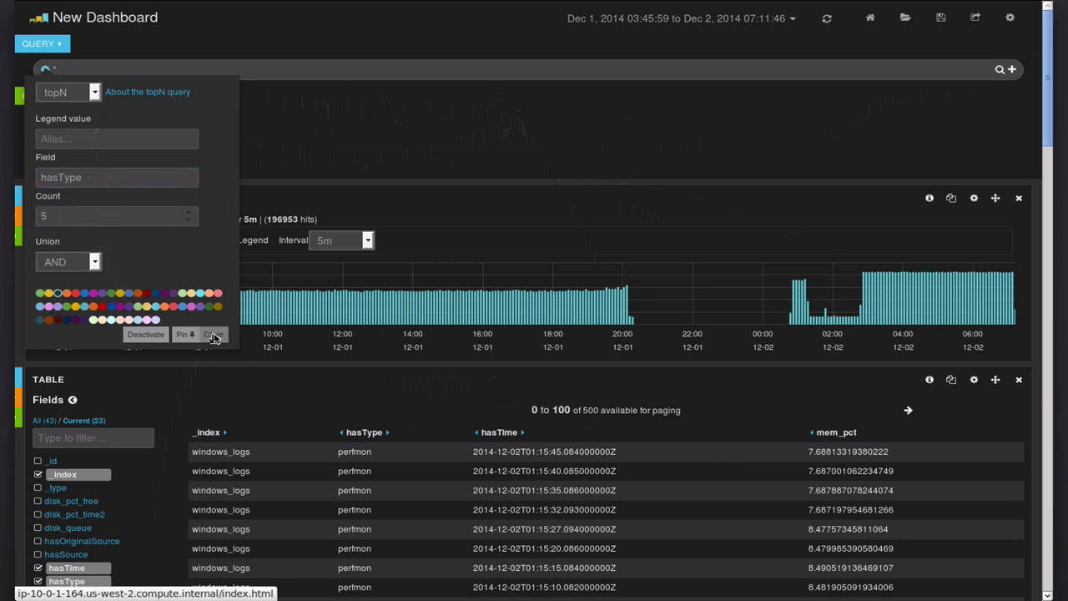
left_click(214, 334)
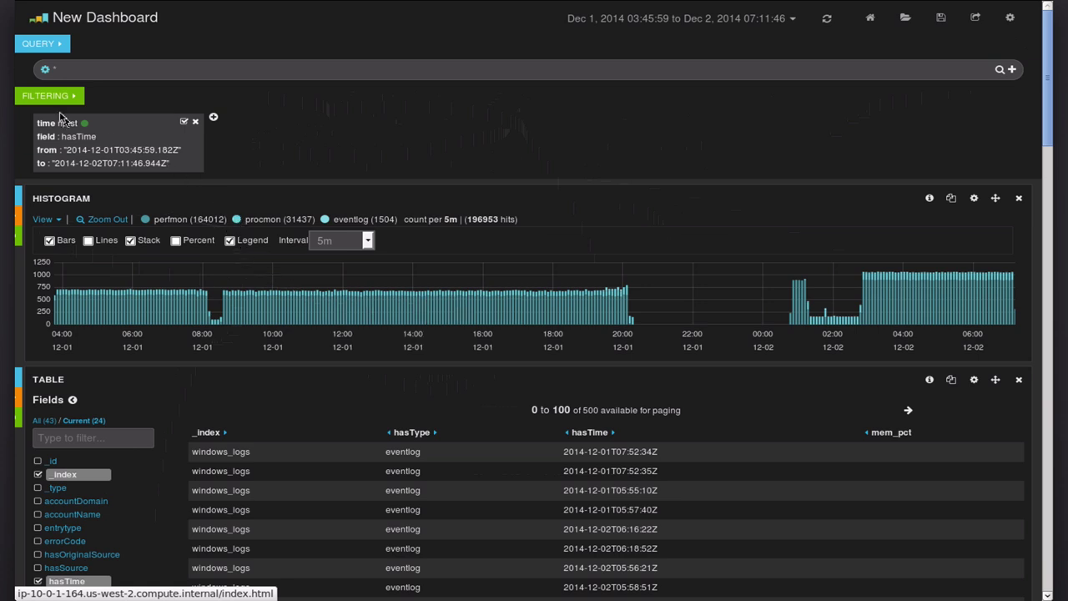
Colour the hasType query series red.
left_click(47, 72)
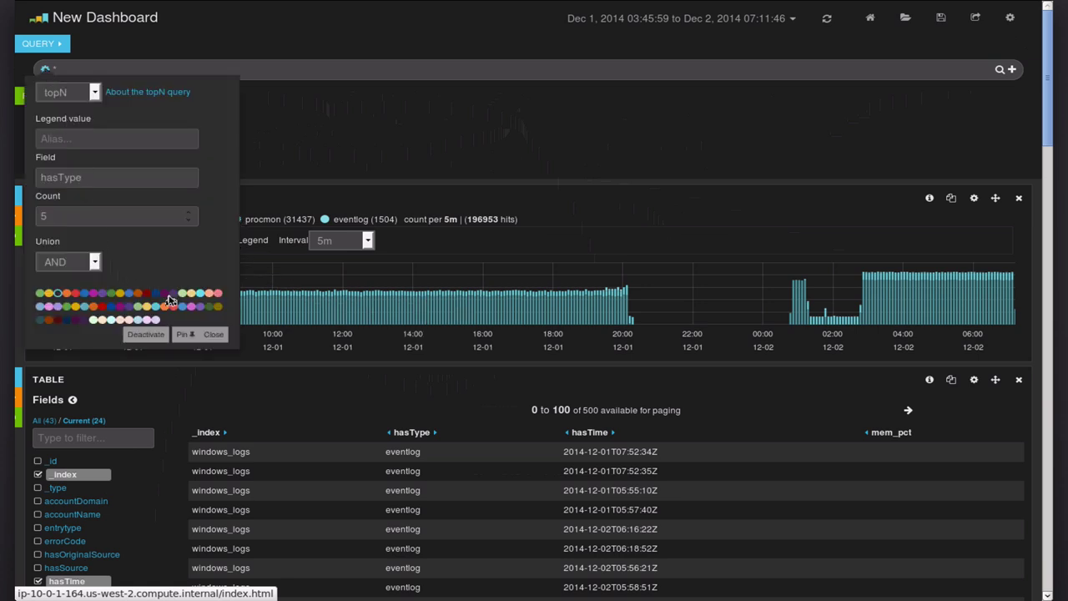
left_click(172, 306)
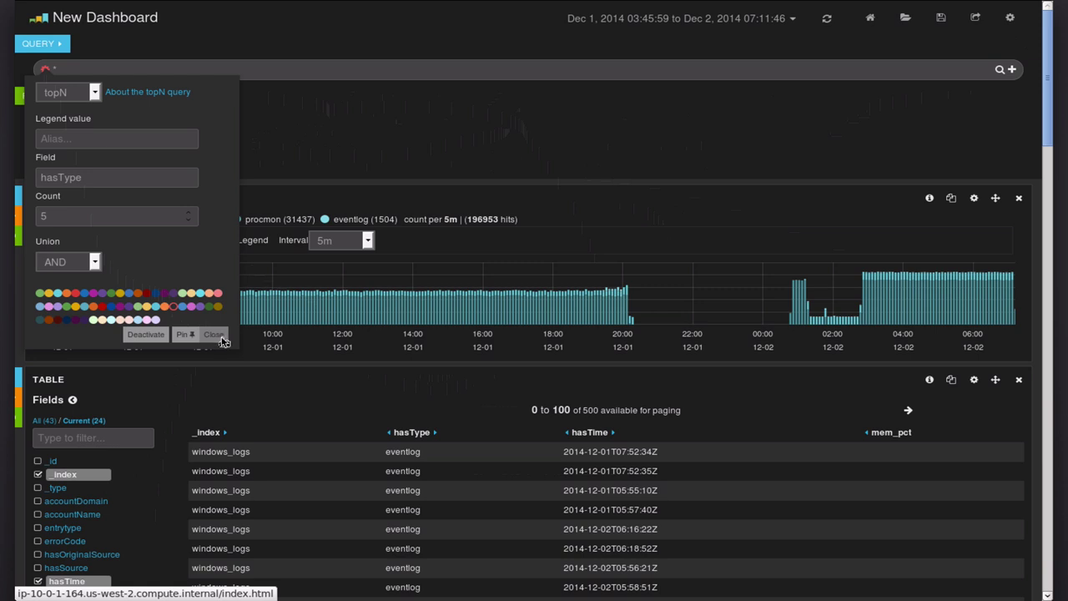
left_click(220, 336)
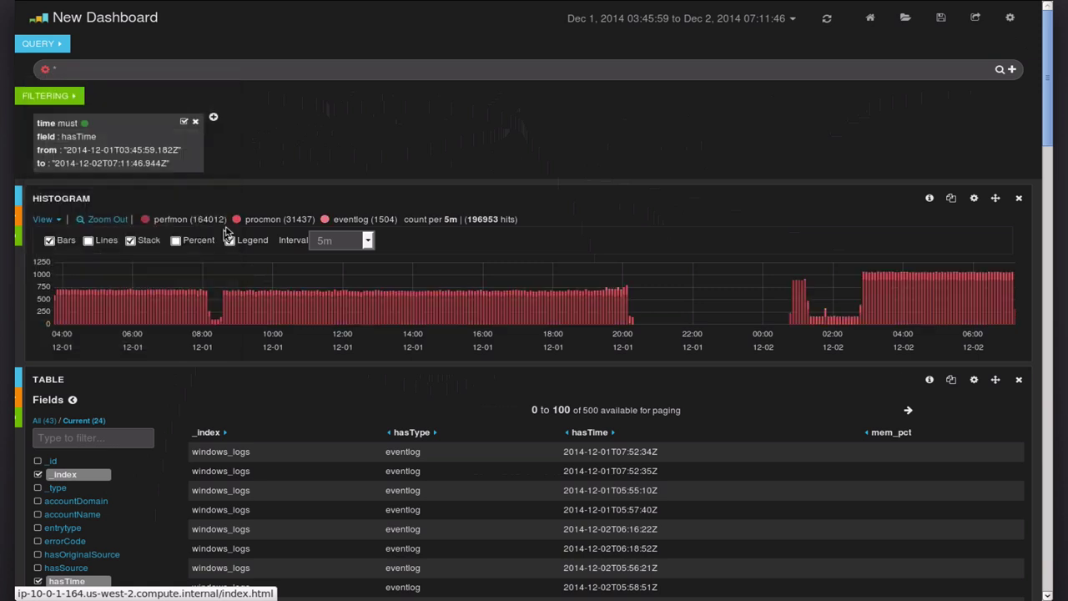
Change another option in the query settings popover and return to the query text.
left_click(46, 71)
left_click(82, 73)
left_click(292, 133)
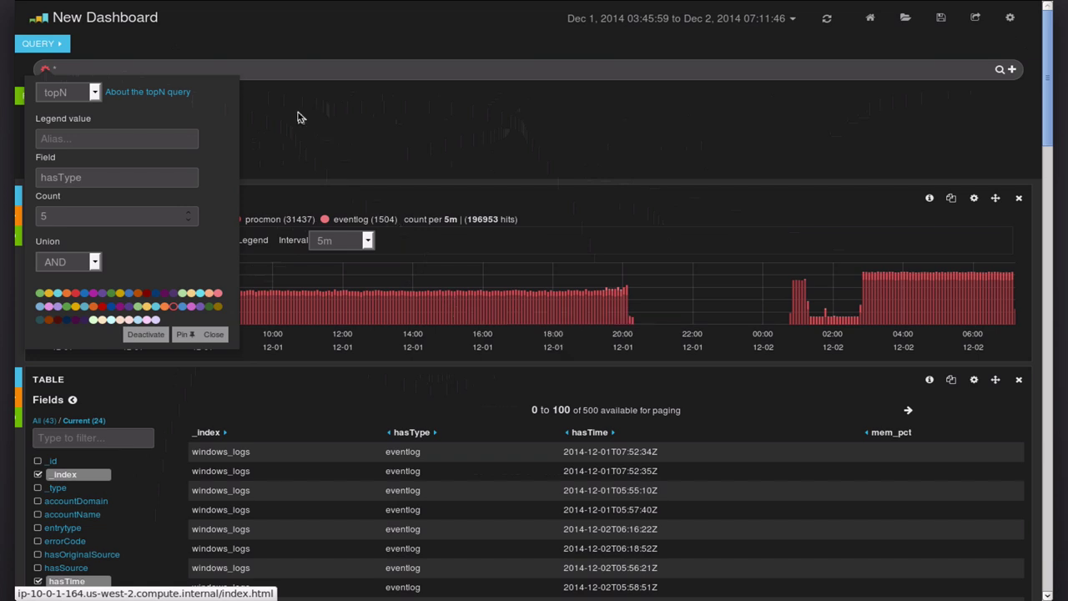
left_click(213, 333)
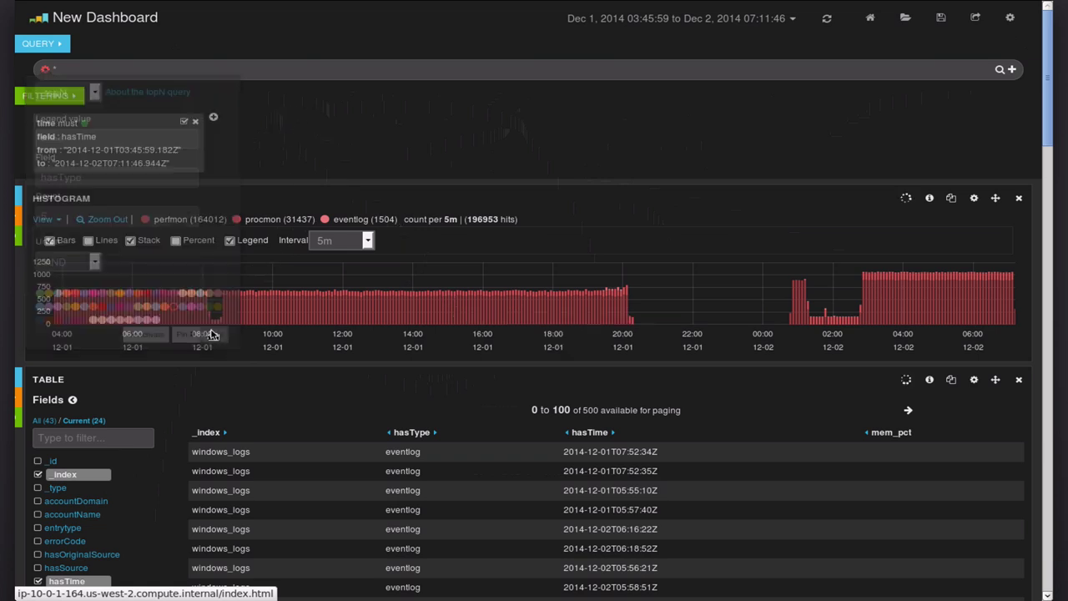
left_click(130, 72)
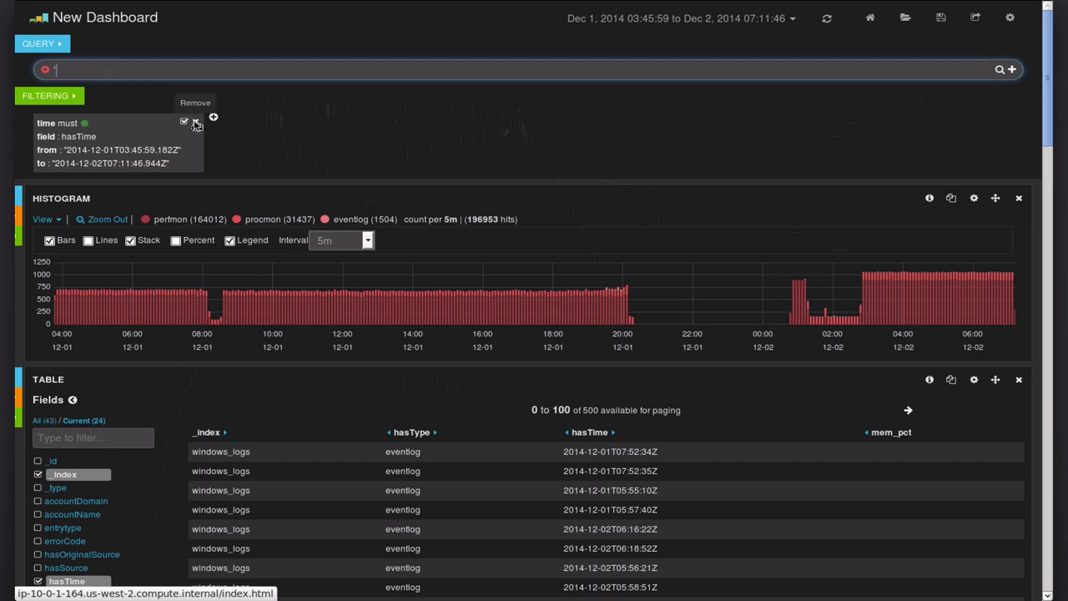
Remove the time filter and start replacing the all-records query with proc_pct_time2.
left_click(196, 123)
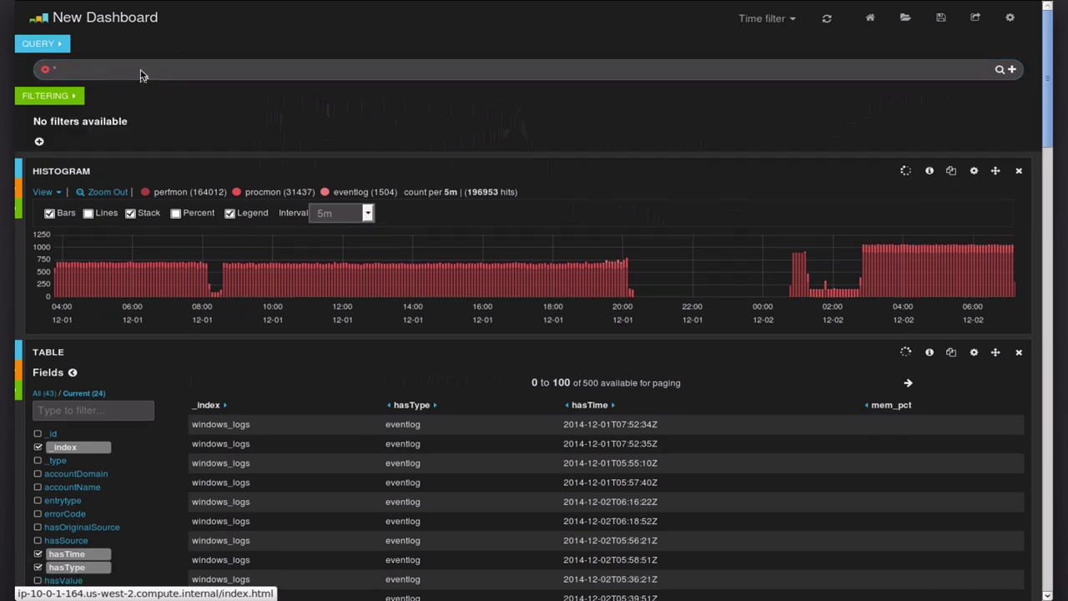
left_click(140, 74)
key("BackSpace")
type("proc_pct_time2:>50")
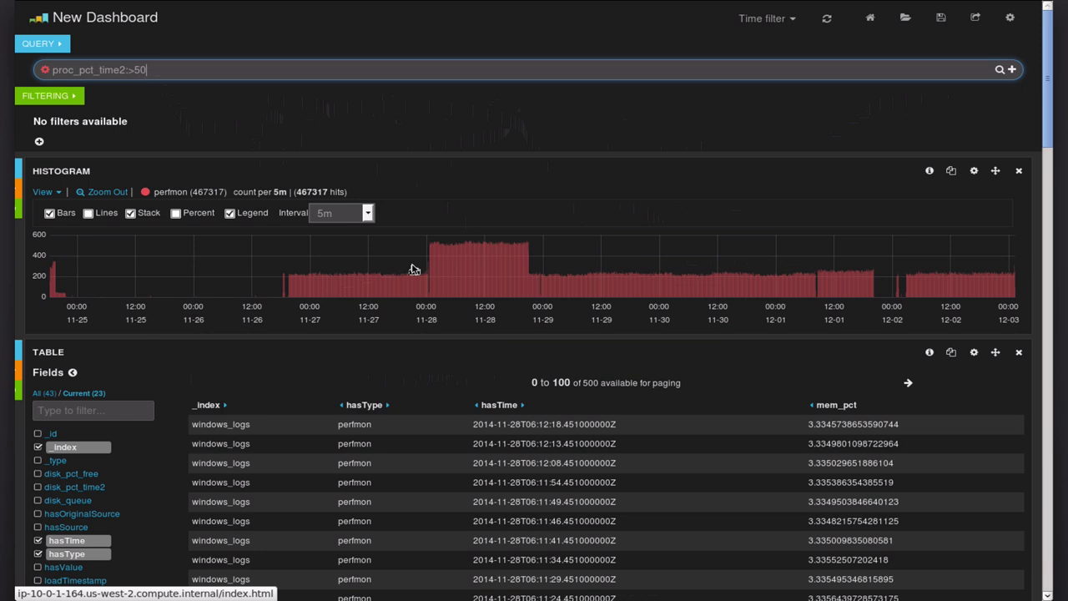
Add a second query, proc_pct_time2:>80.
left_click(1013, 73)
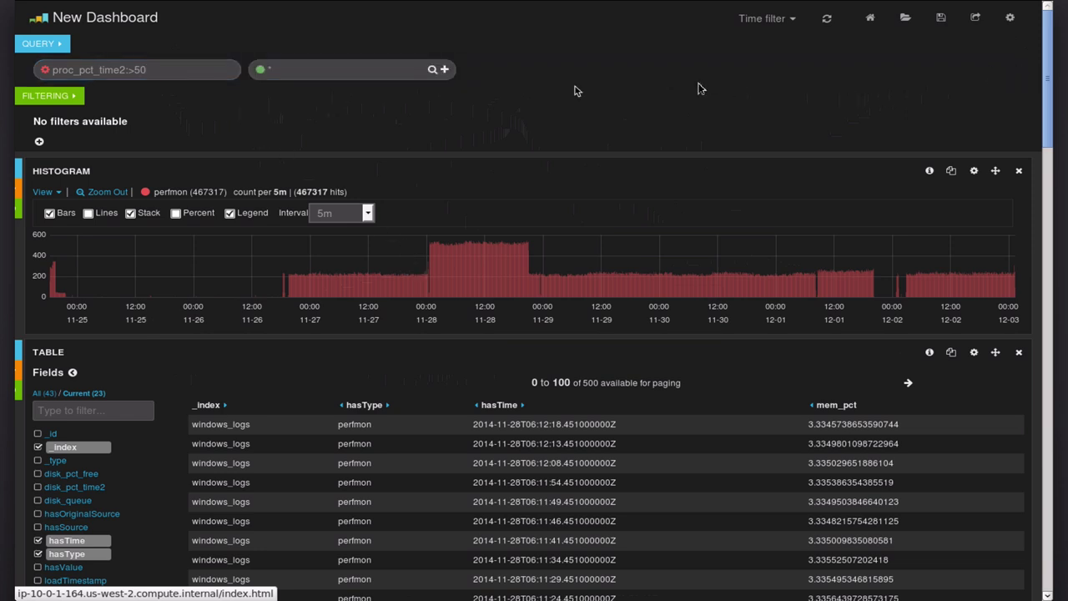
left_click(349, 71)
type("proc_pct_time2::::::::::::")
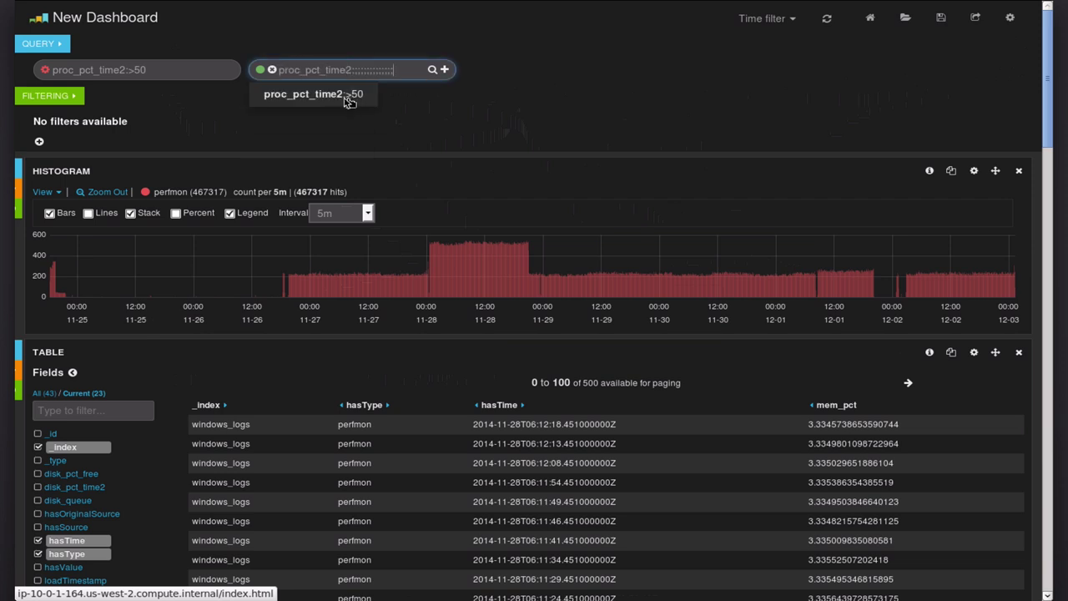
left_click(338, 97)
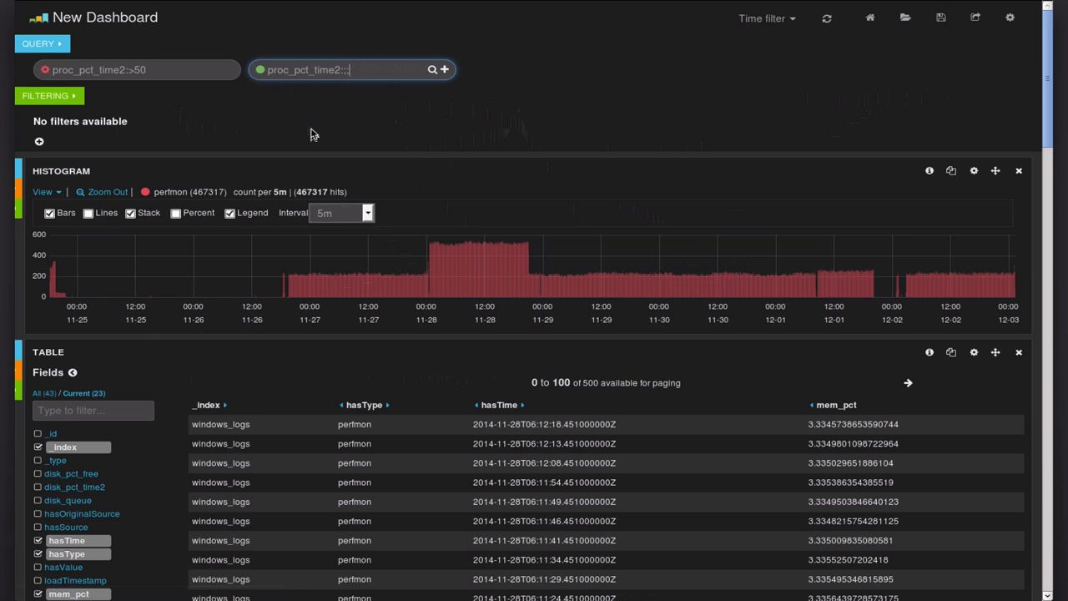
type(">")
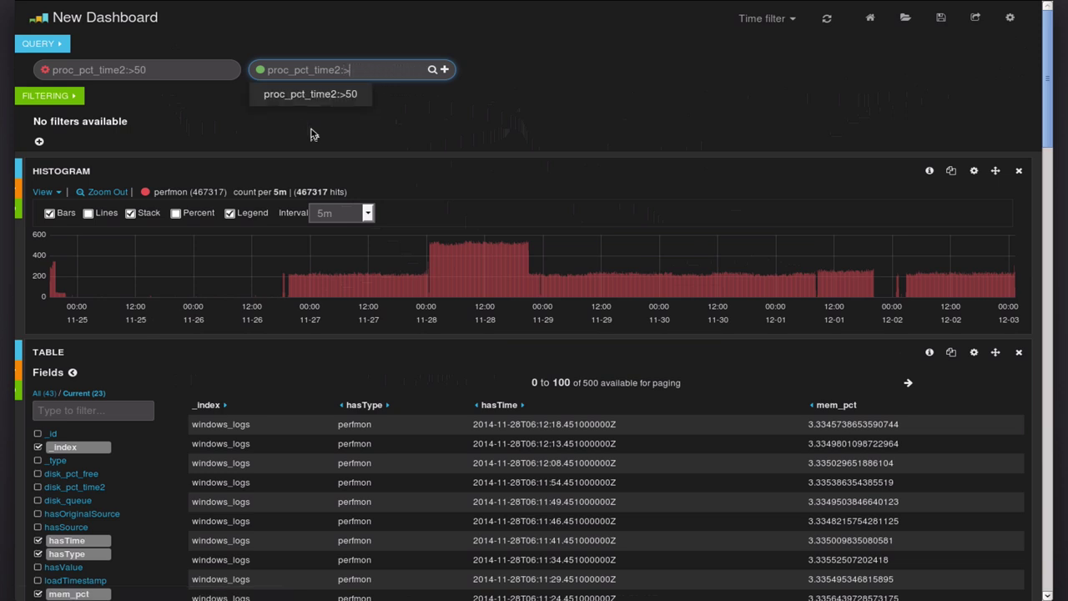
type("80")
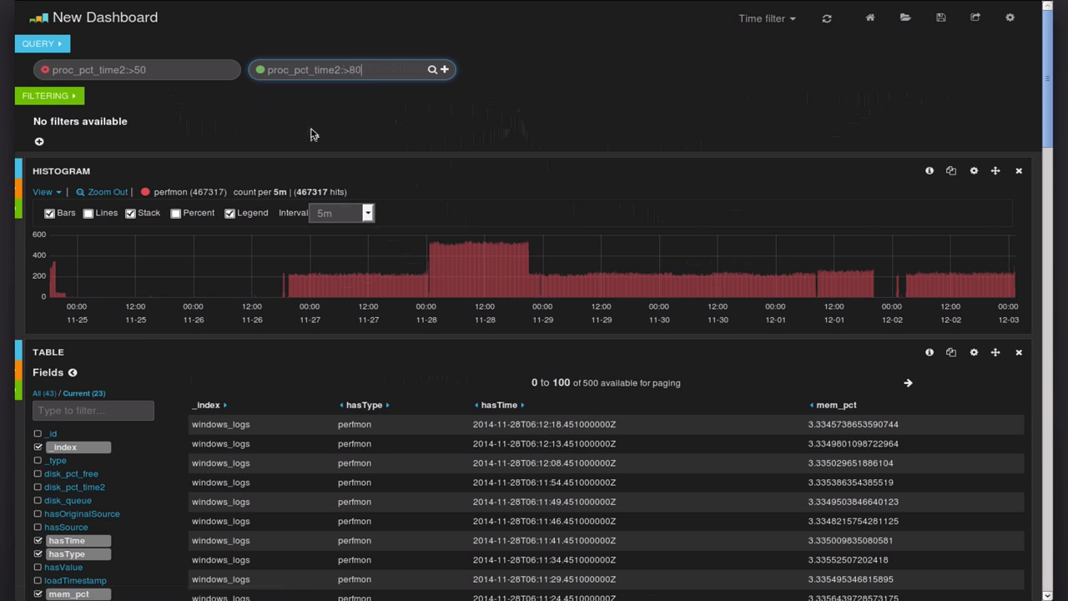
Change the first query's threshold to a less-than-or-equal condition.
left_click(159, 73)
key("BackSpace")
key("BackSpace")
type("80")
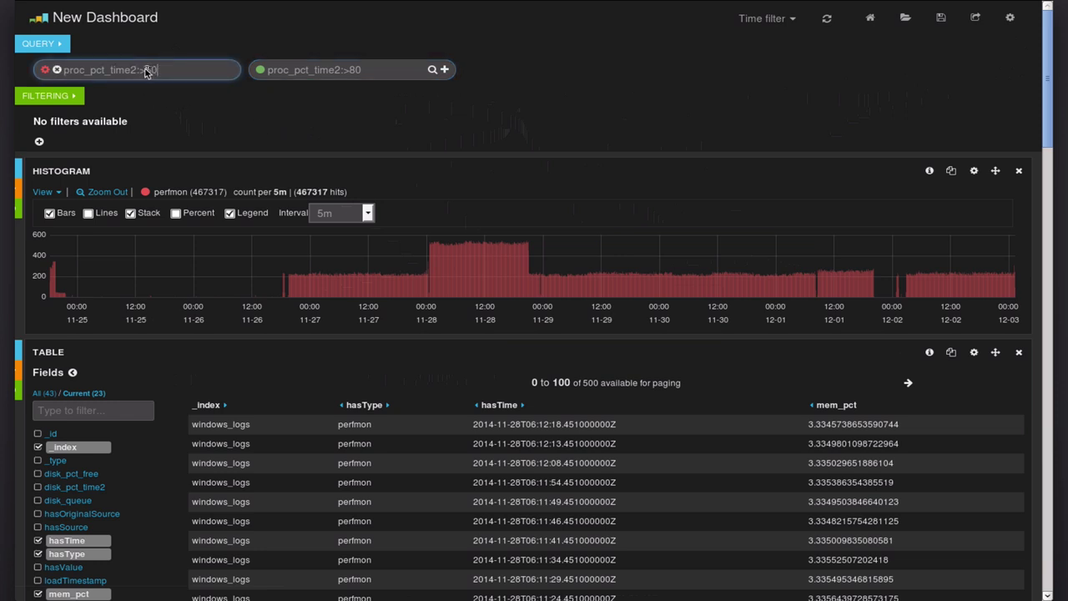
key("BackSpace")
key("BackSpace")
type("50")
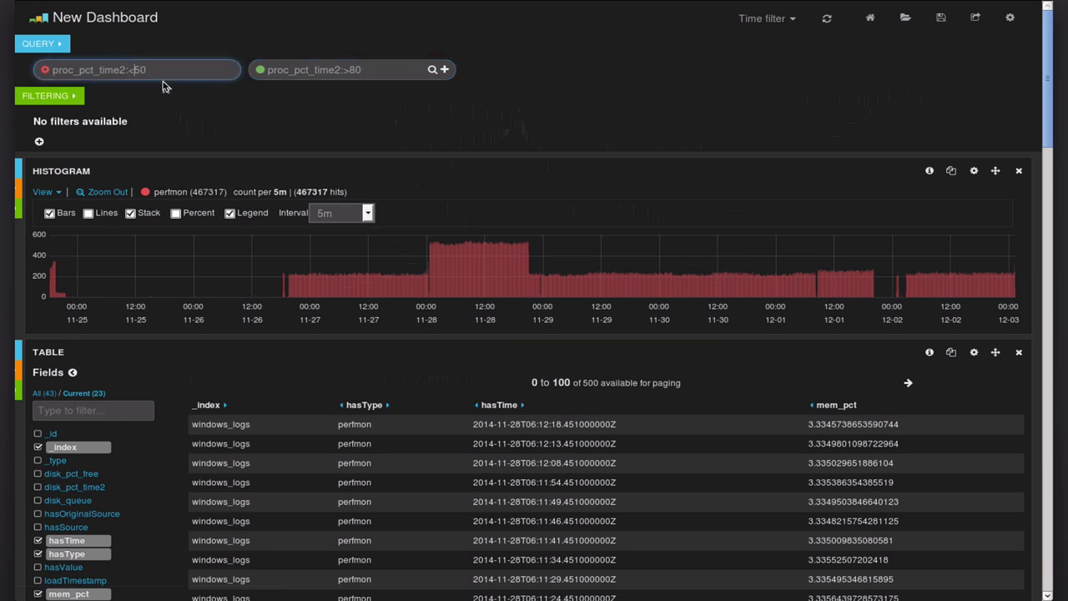
type("=")
Run both queries and show the histogram as stacked percentages.
key("Return")
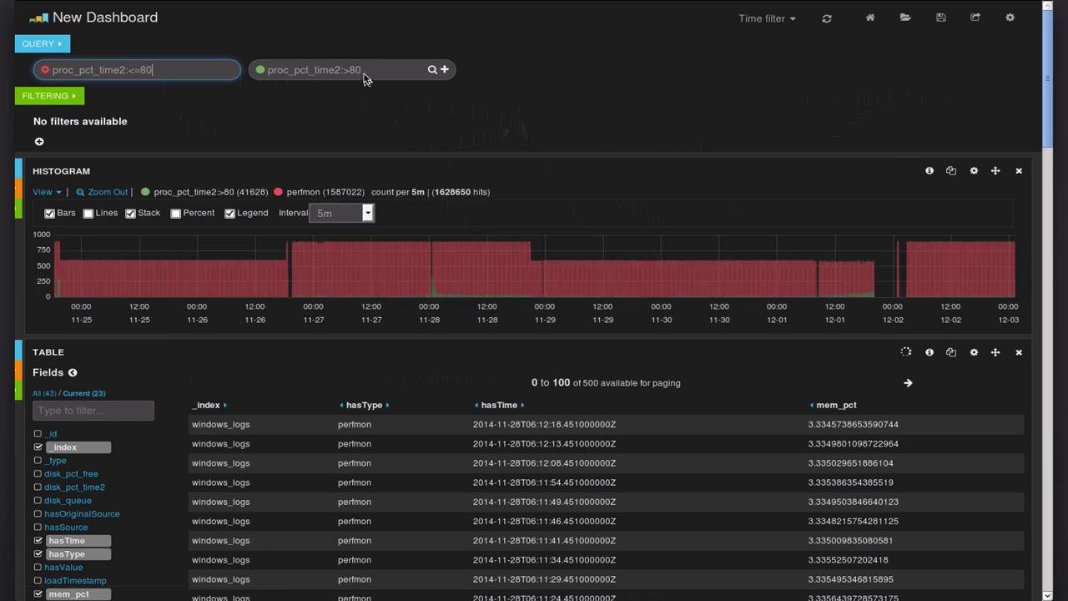
left_click(364, 74)
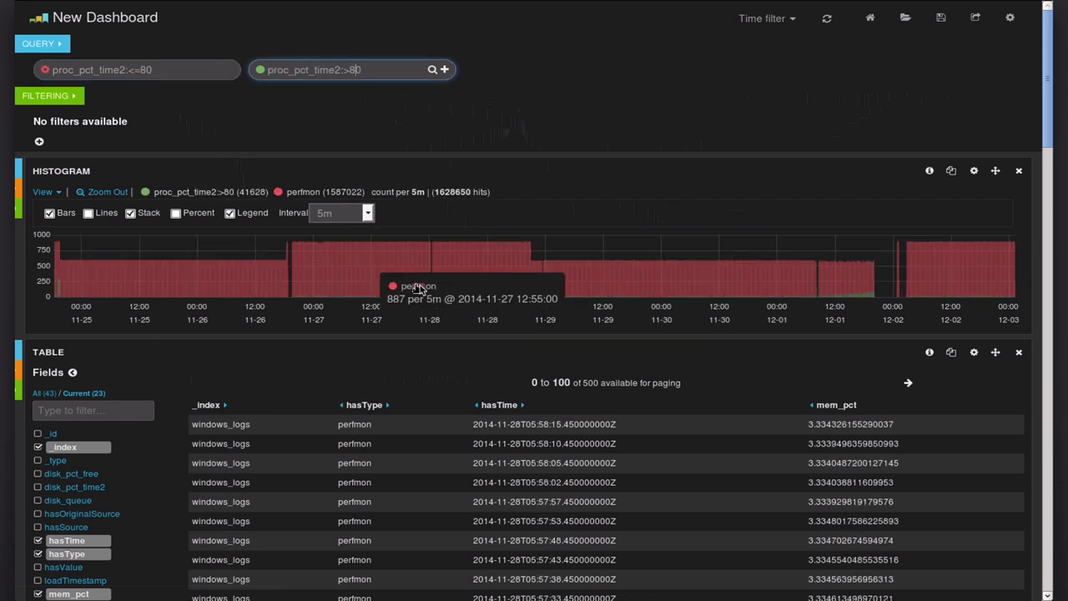
left_click(176, 214)
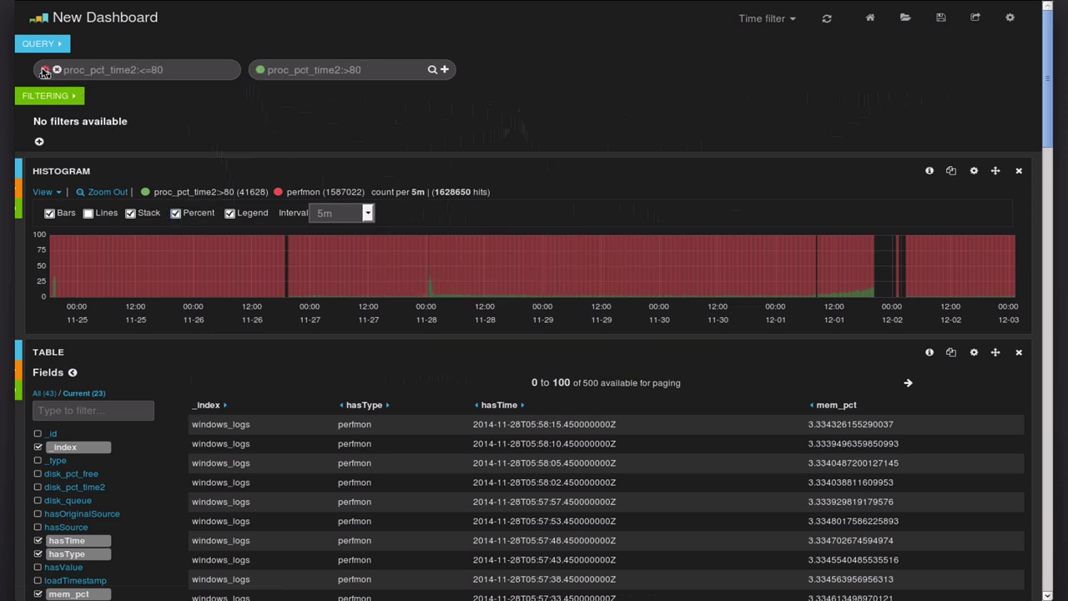
Switch the <=80 query from topN to lucene, then inspect the hasType breakdown.
left_click(45, 71)
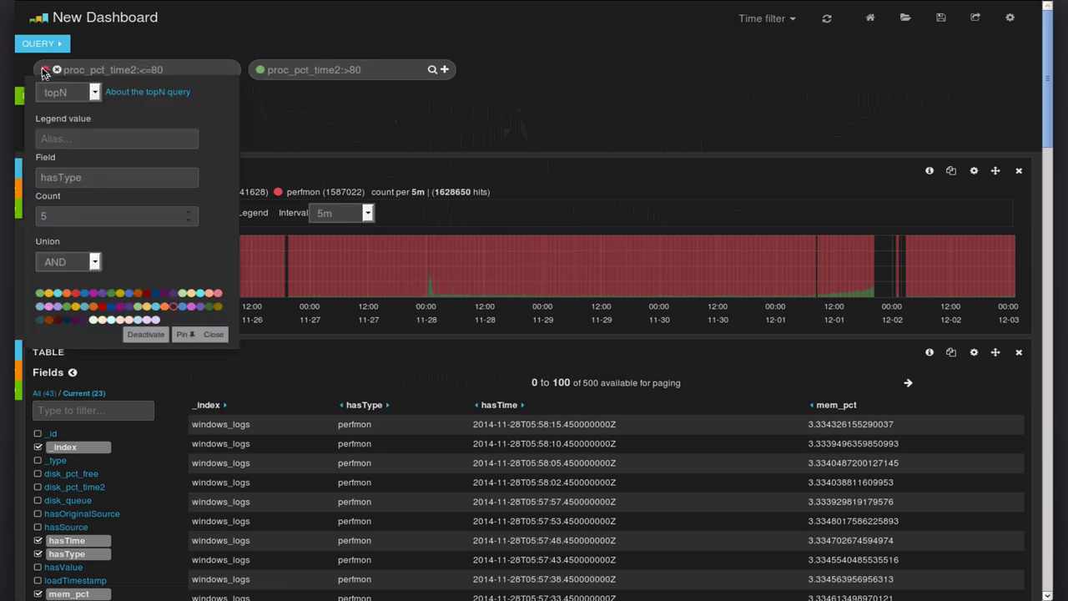
left_click(94, 93)
left_click(73, 109)
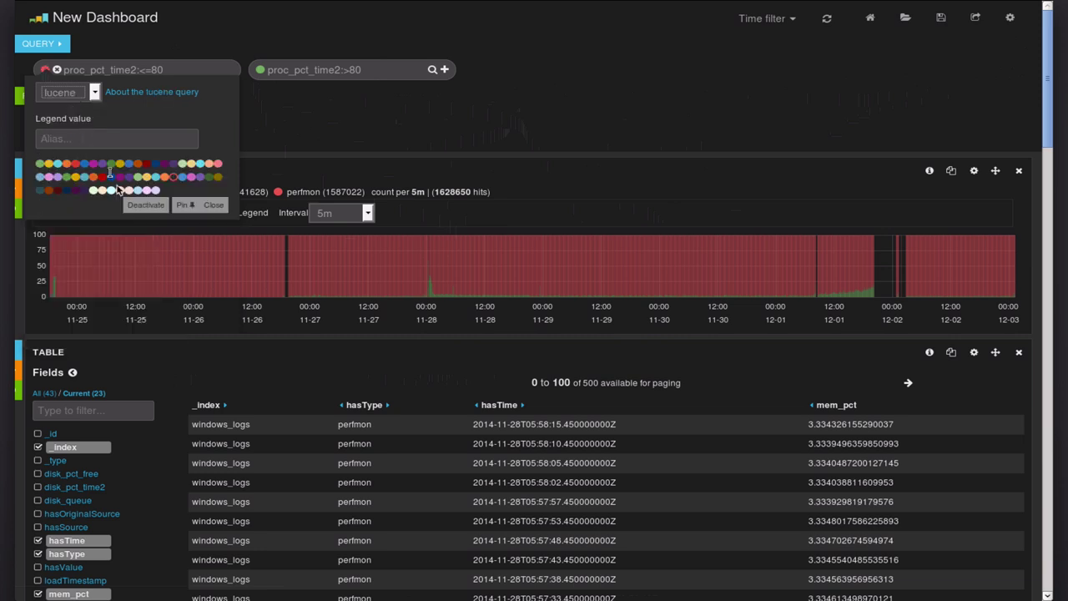
left_click(214, 206)
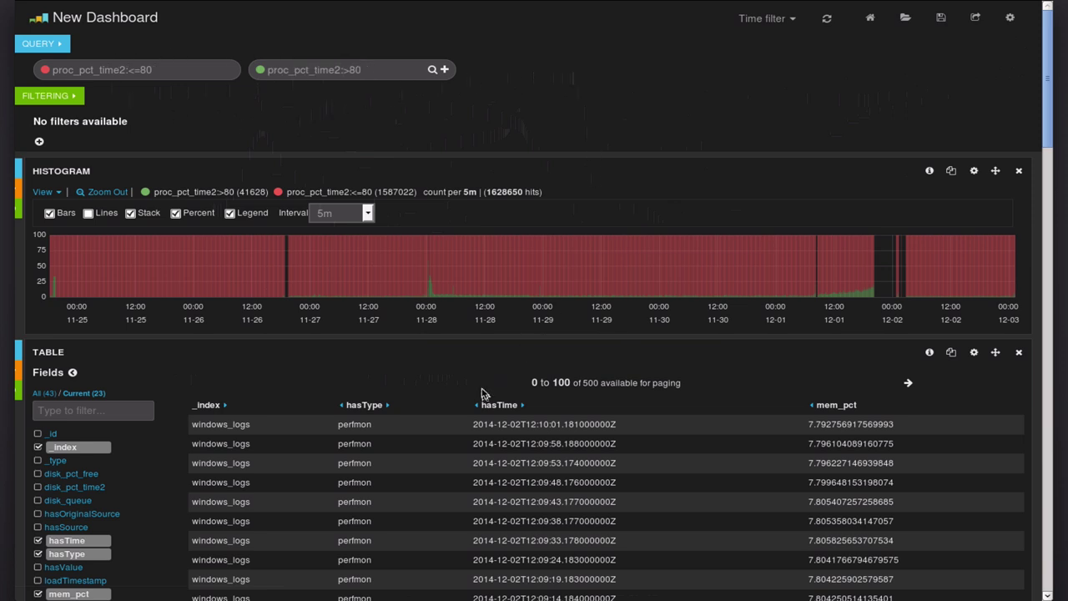
left_click(70, 557)
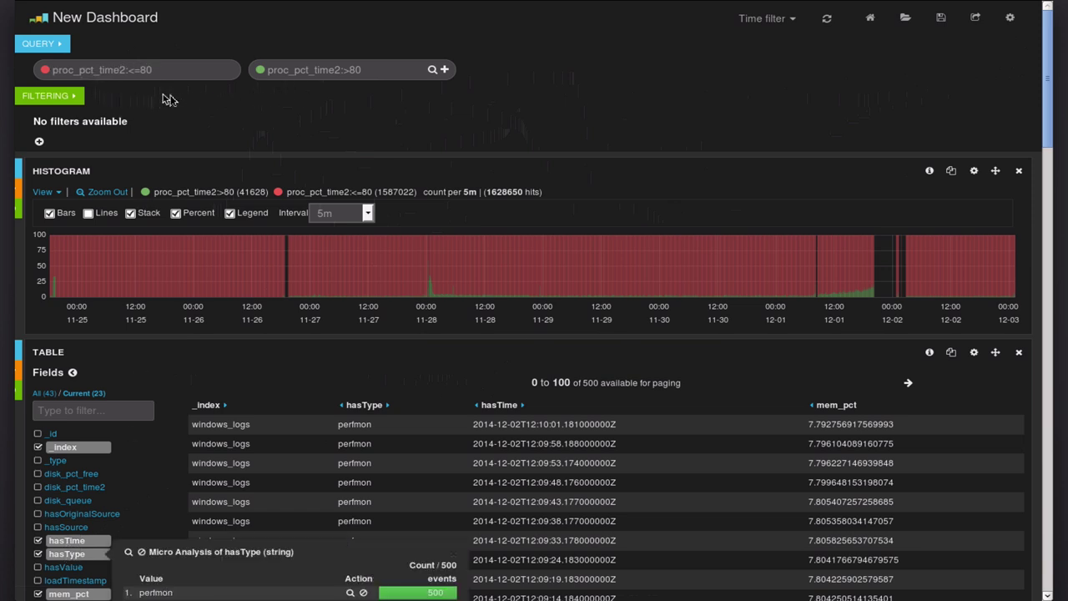
left_click(46, 72)
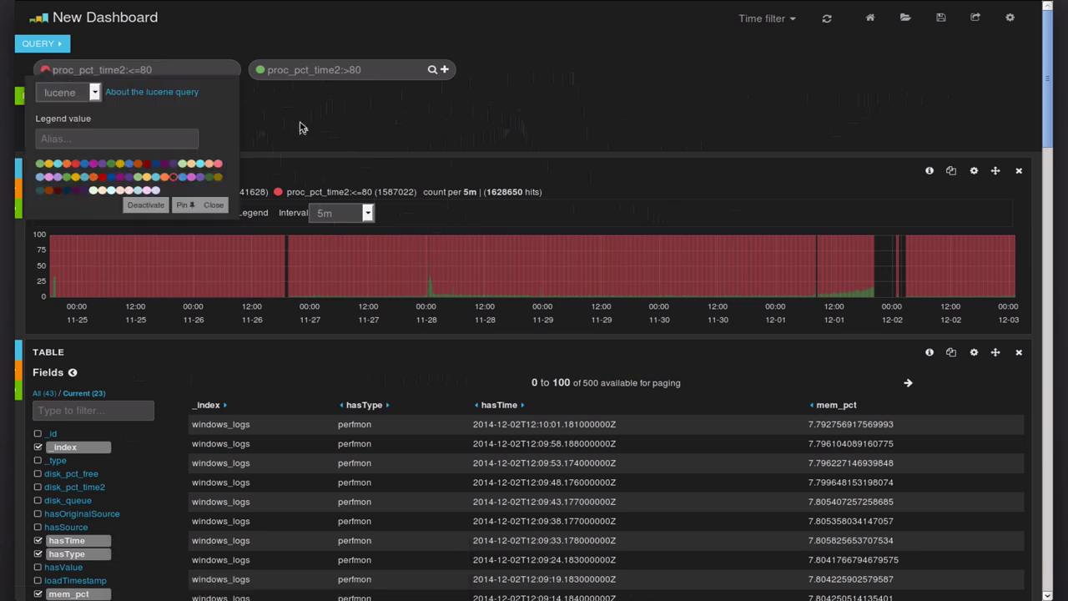